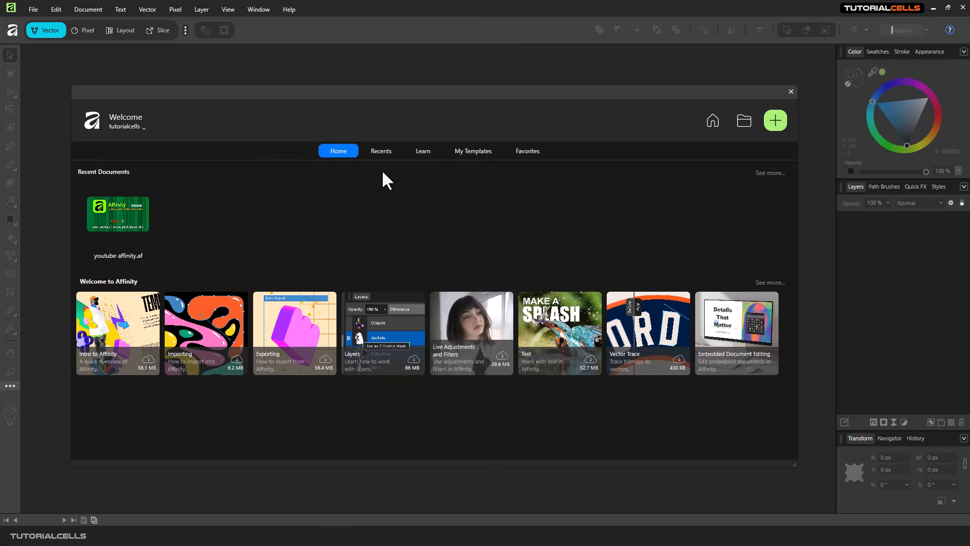
# - Reposition the welcome screen and browse its Recent, Learn, Templates and Favourites sections
pyautogui.moveTo(378, 90); pyautogui.dragTo(371, 90)
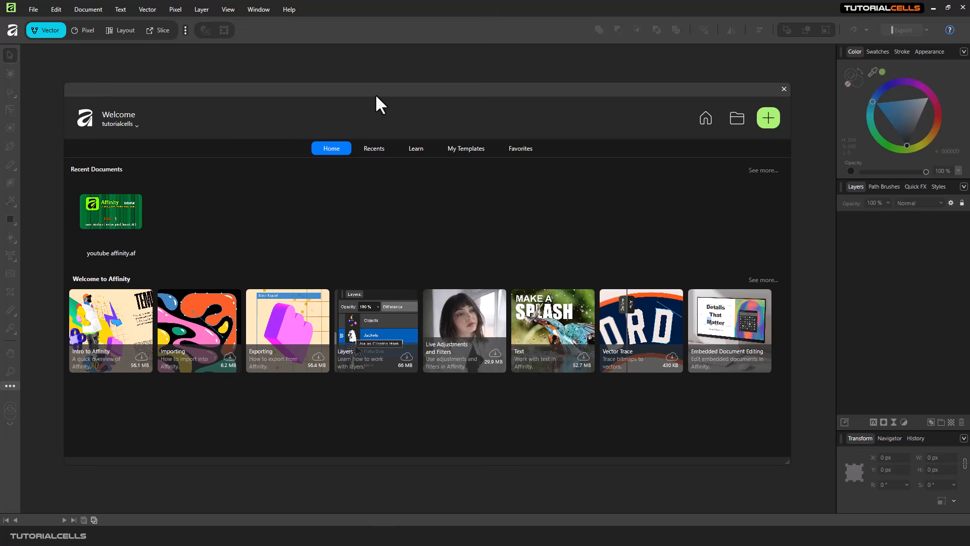
pyautogui.moveTo(376, 95); pyautogui.dragTo(375, 93)
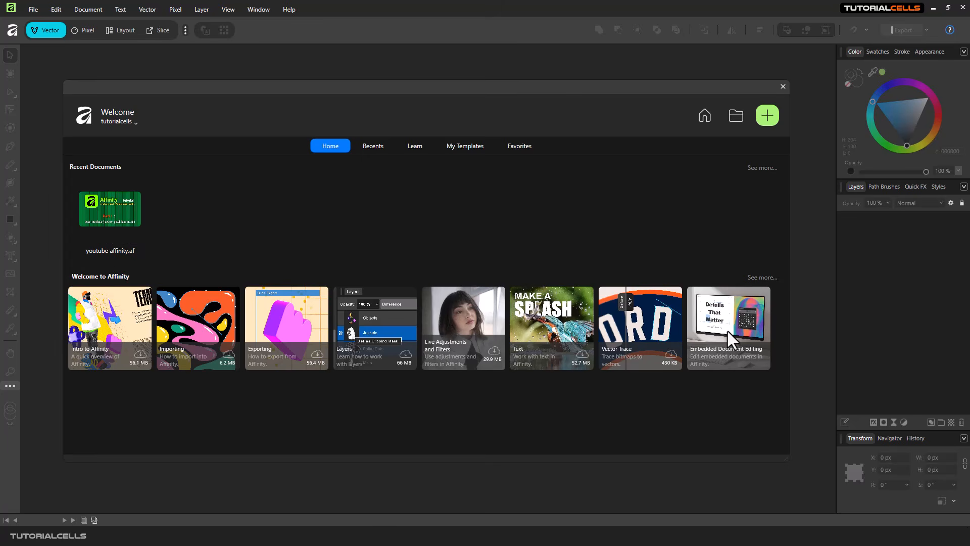
pyautogui.click(375, 147)
pyautogui.click(411, 147)
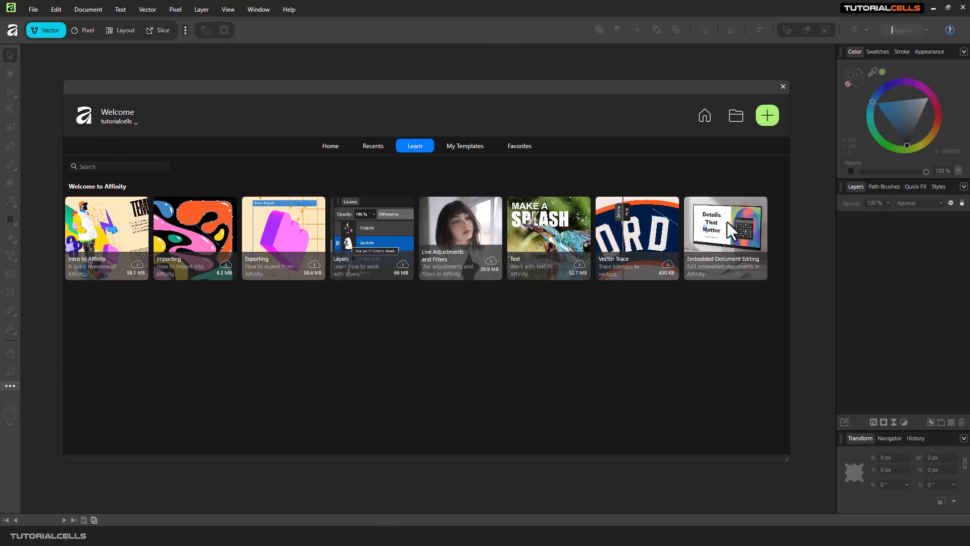
pyautogui.click(466, 147)
pyautogui.click(500, 150)
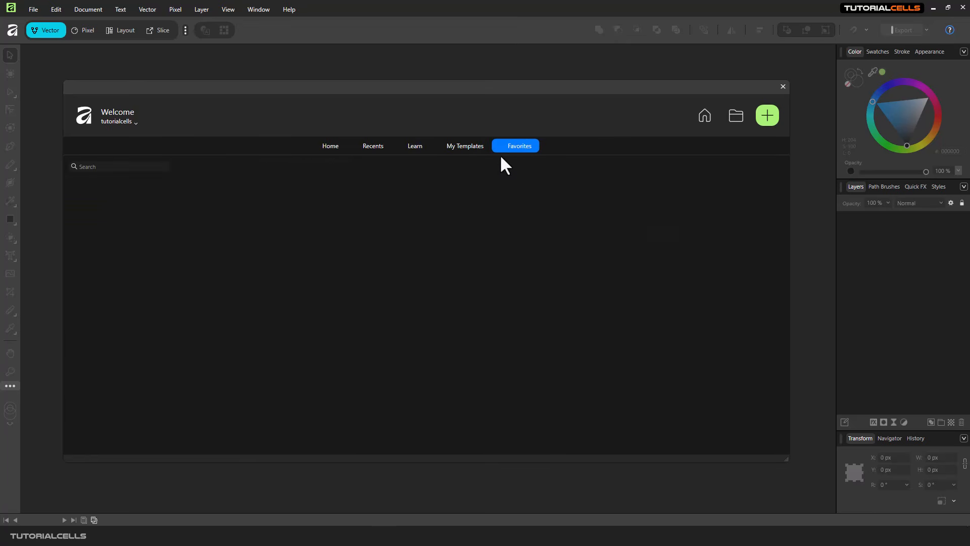
pyautogui.click(334, 146)
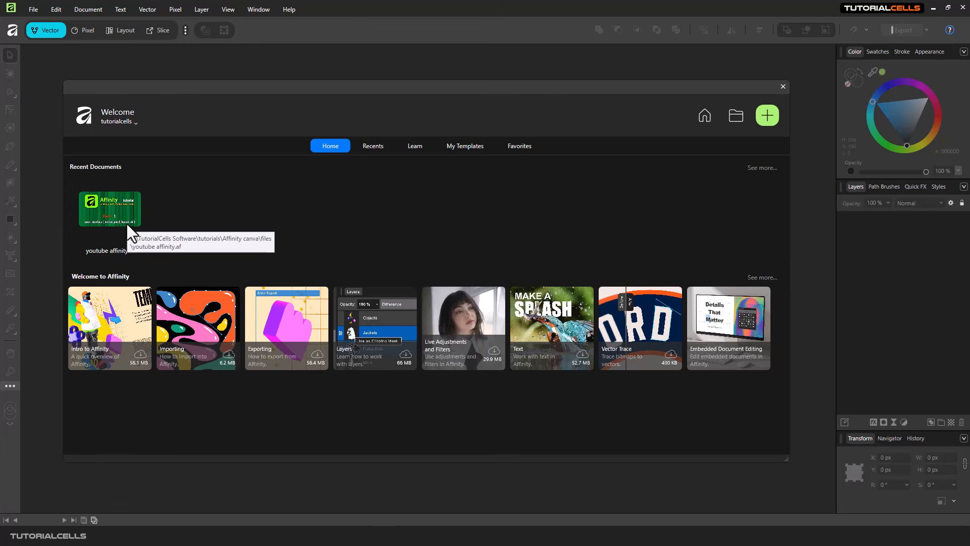
# - Open the Embedded Document Editing desk mockup, close its guide, deselect all, and enter the Vector studio
pyautogui.click(708, 318)
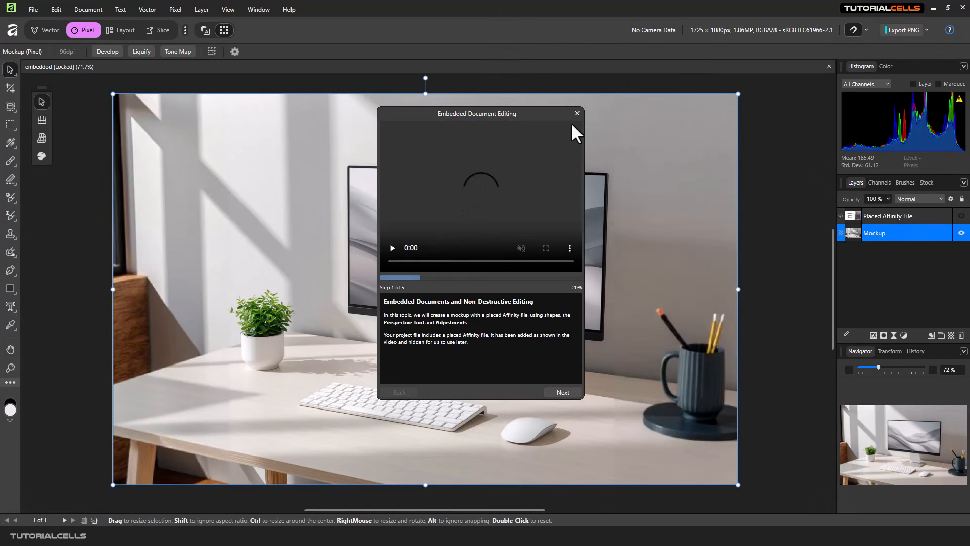
pyautogui.click(578, 113)
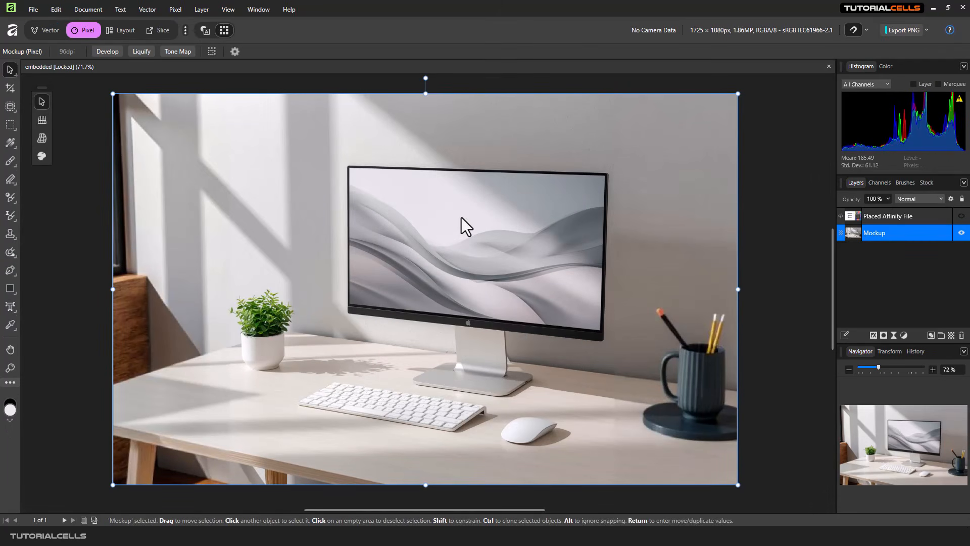
pyautogui.click(768, 233)
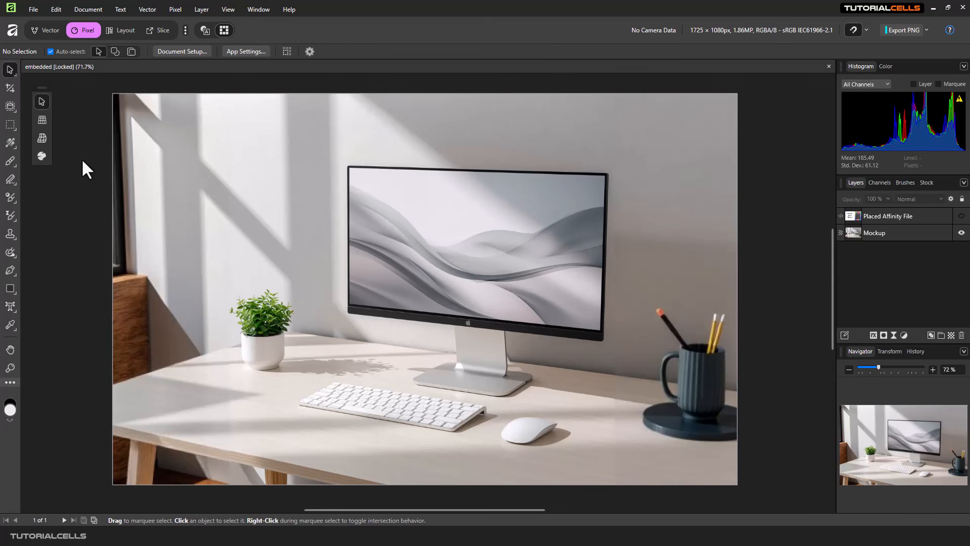
pyautogui.click(47, 32)
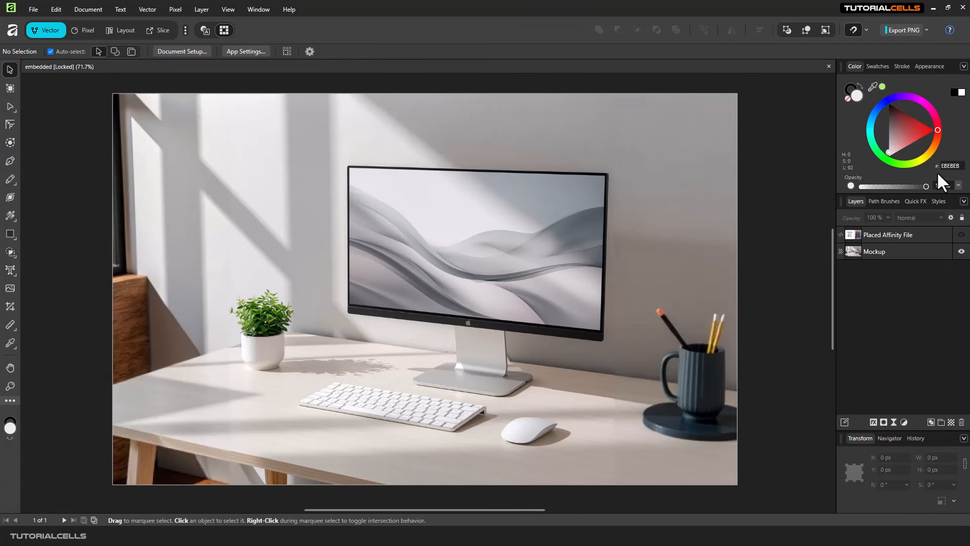
# - Toggle the desk mockup between the Pixel and Vector studios, ending in Pixel
pyautogui.click(80, 32)
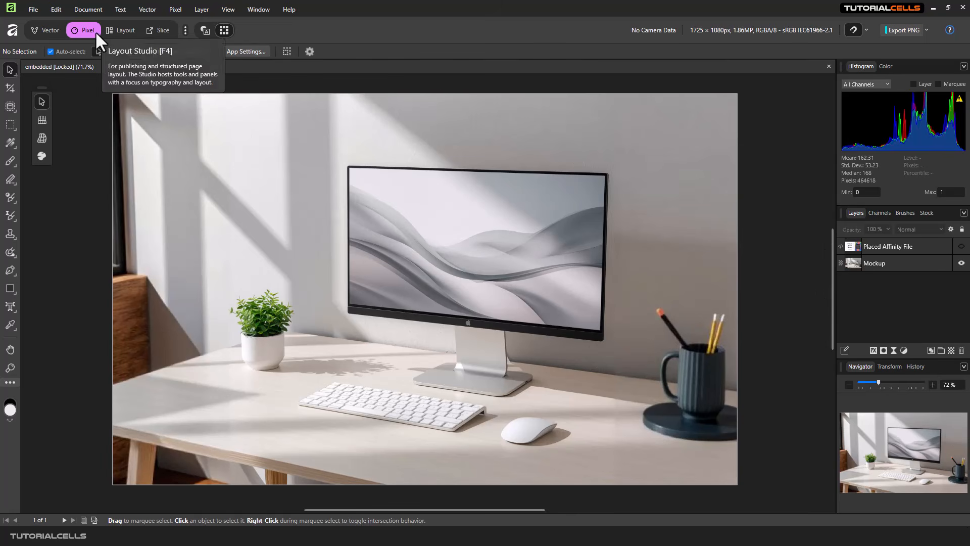
pyautogui.click(41, 29)
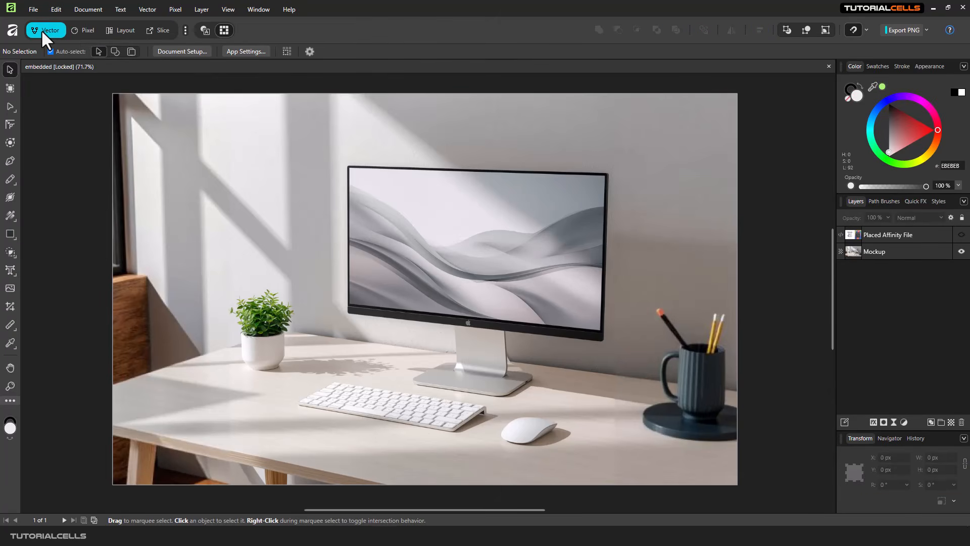
pyautogui.click(84, 29)
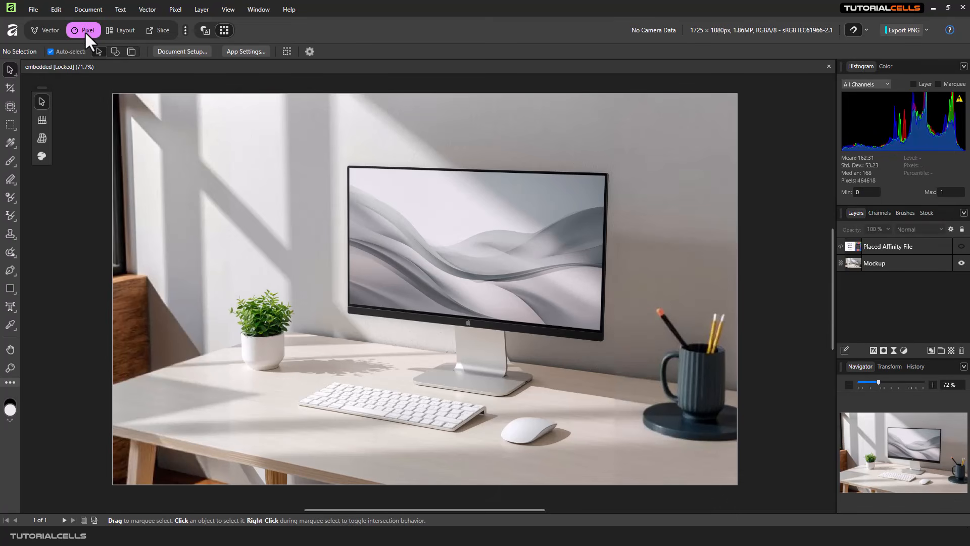
# - Step through the Layout studio into the Slice studio for the desk mockup
pyautogui.click(120, 31)
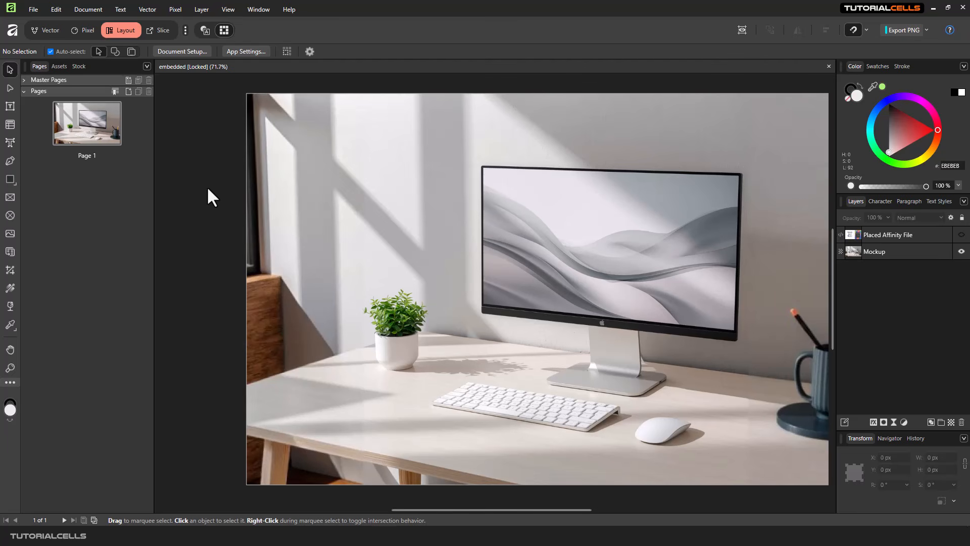
pyautogui.click(162, 30)
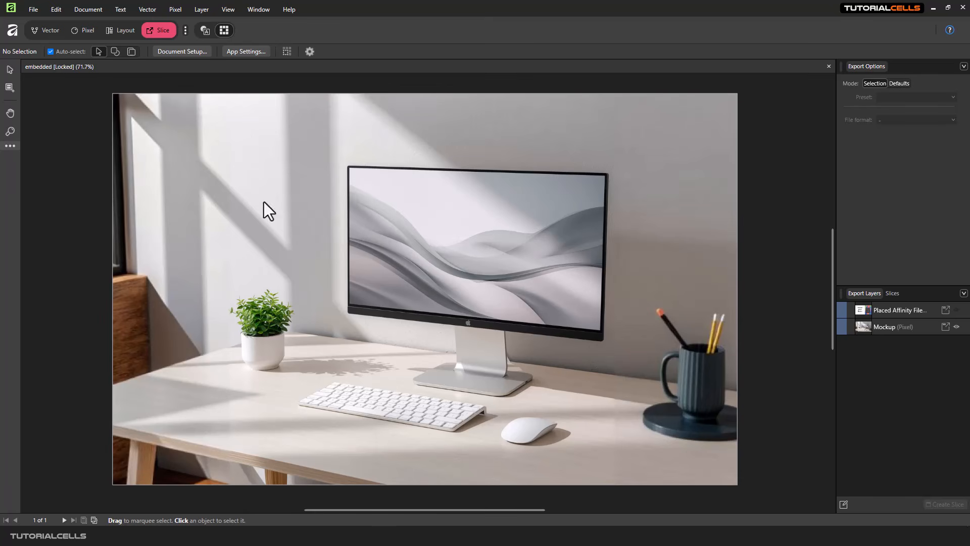
# - Switch on the Canva AI, Retouching, Color Grading, Typography and Compositing studios
pyautogui.click(185, 30)
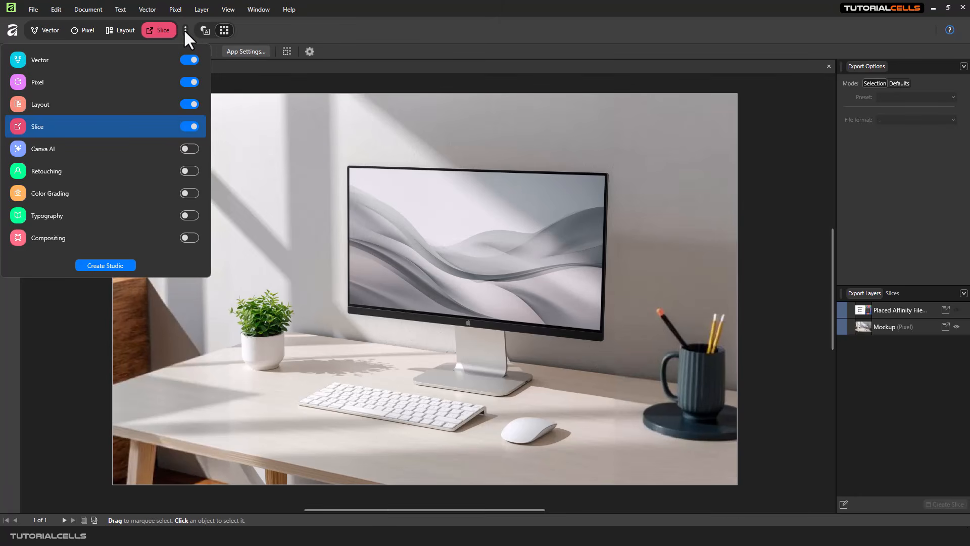
pyautogui.click(188, 149)
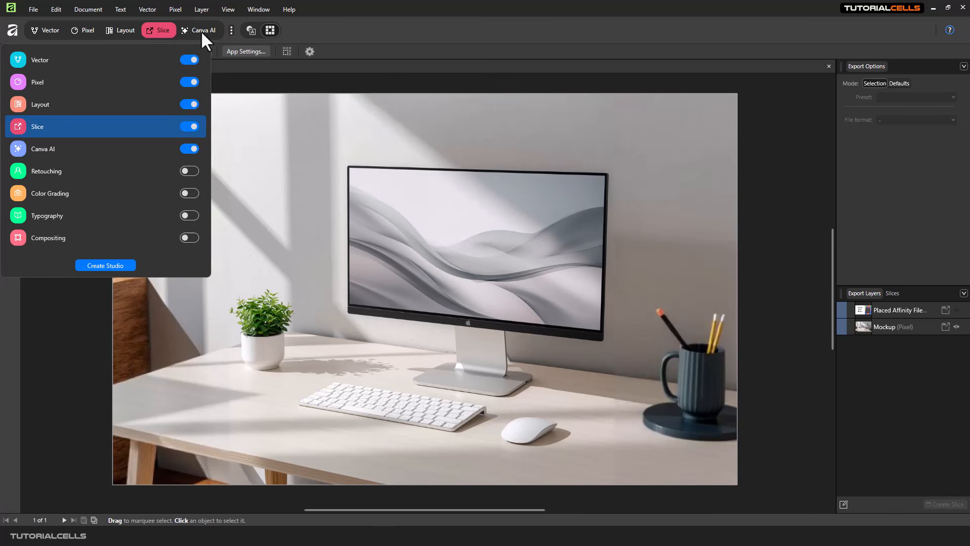
pyautogui.click(187, 171)
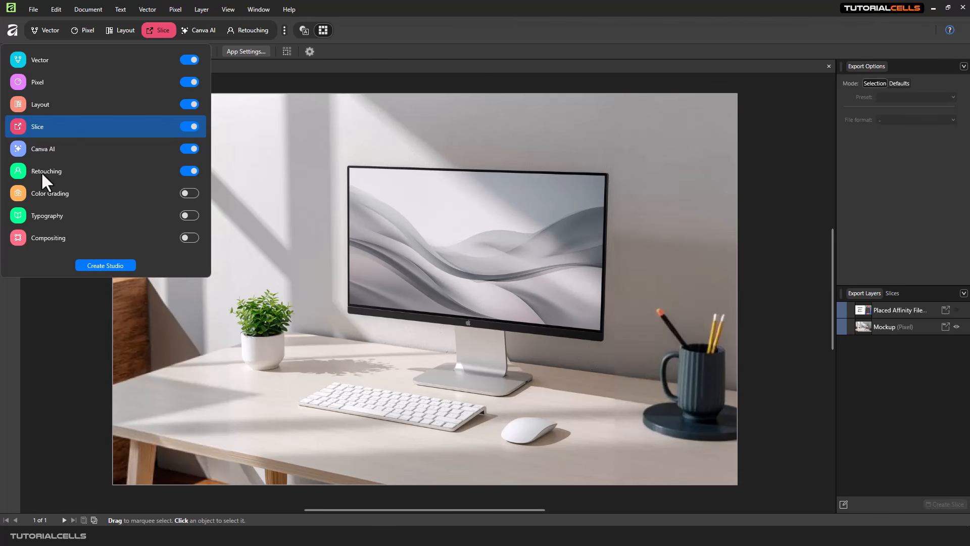
pyautogui.click(188, 194)
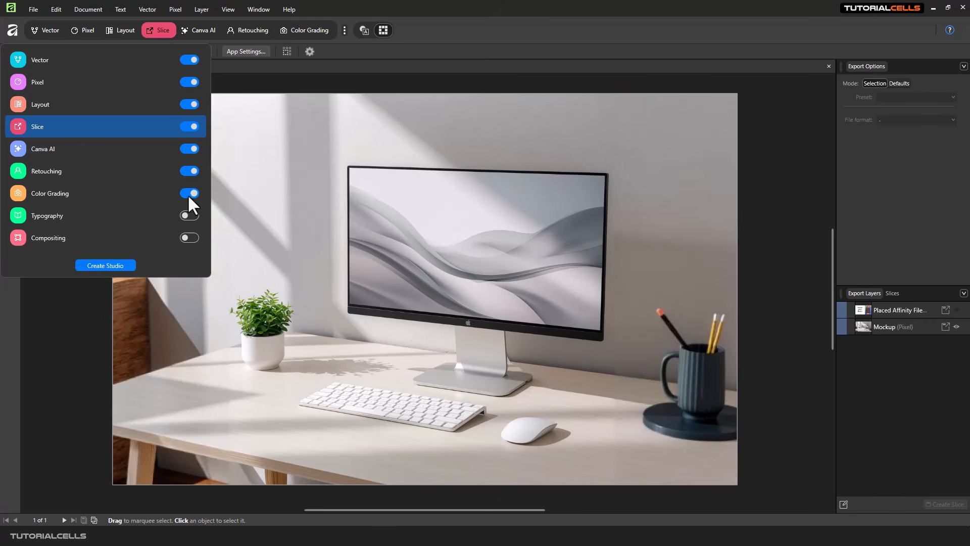
pyautogui.click(189, 216)
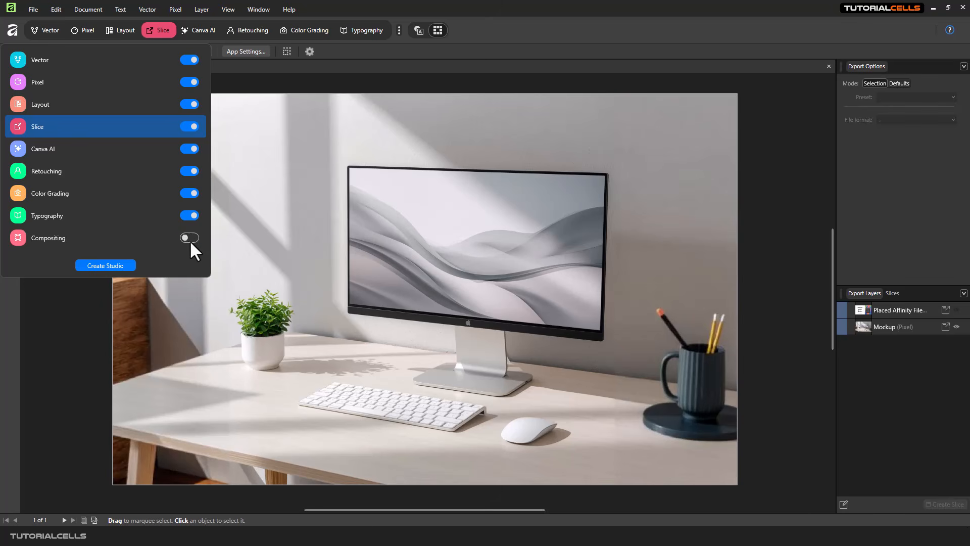
pyautogui.click(189, 238)
pyautogui.click(114, 279)
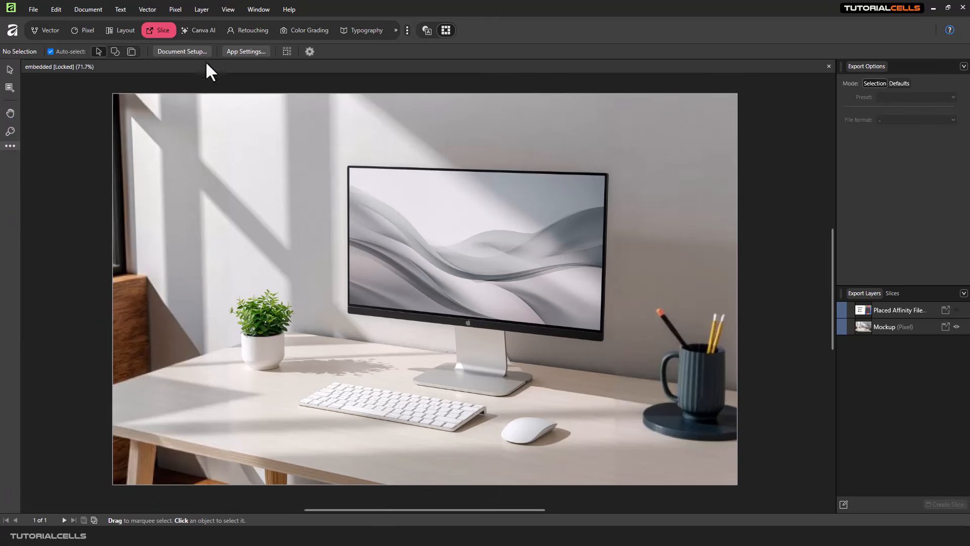
# - Preview the Canva AI studio, then move to the Retouching studio
pyautogui.click(203, 31)
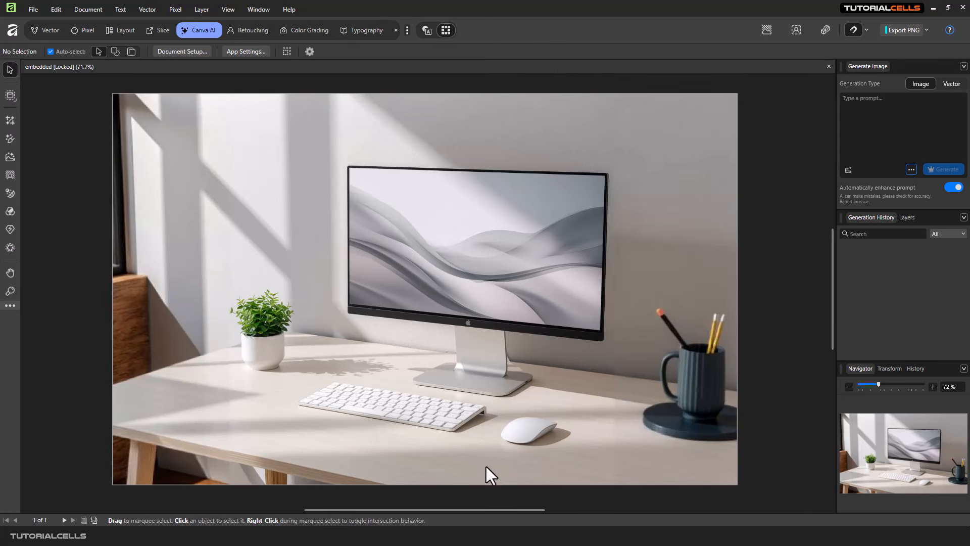
pyautogui.click(253, 31)
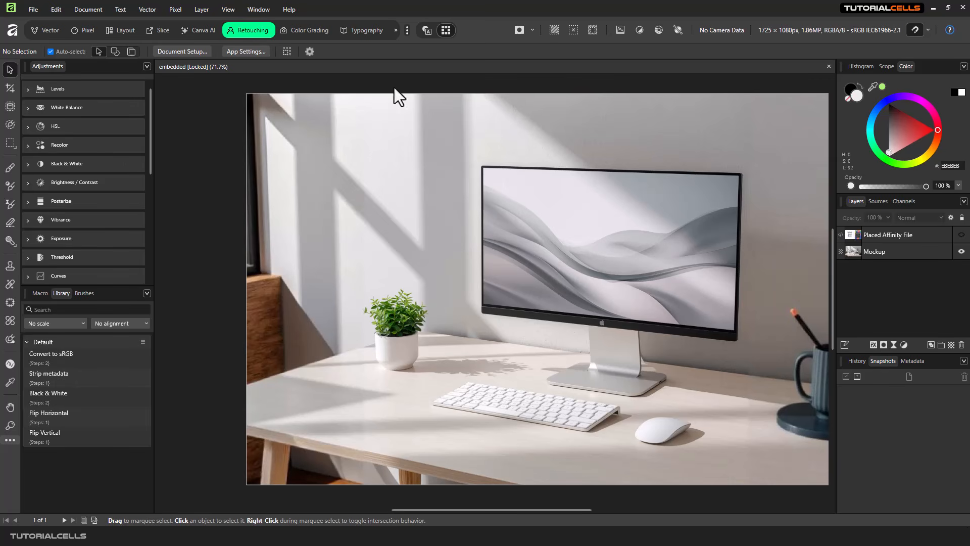
# - Switch the desk mockup into the Color Grading studio
pyautogui.click(315, 32)
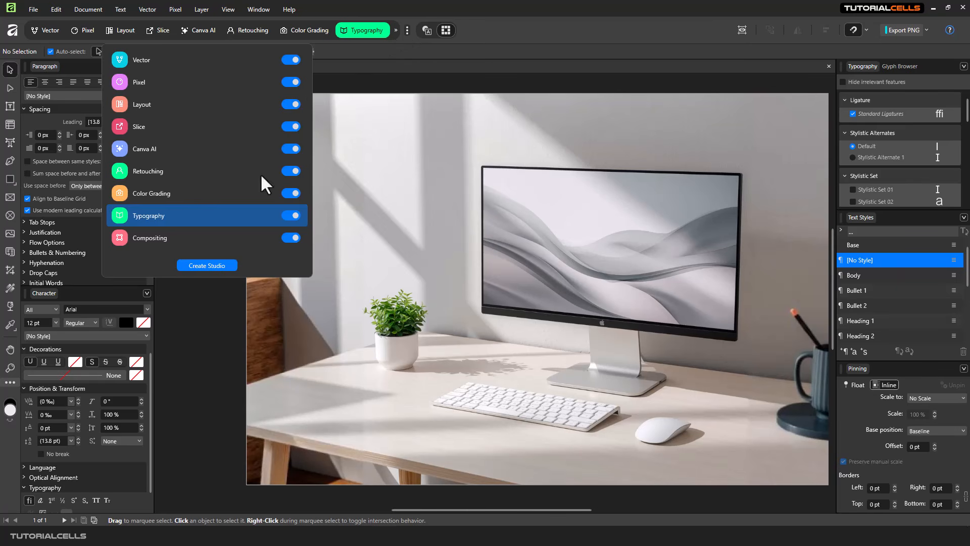
# - Turn off Compositing, Typography, Color Grading, Retouching and Canva AI, keeping Slice enabled
pyautogui.click(290, 237)
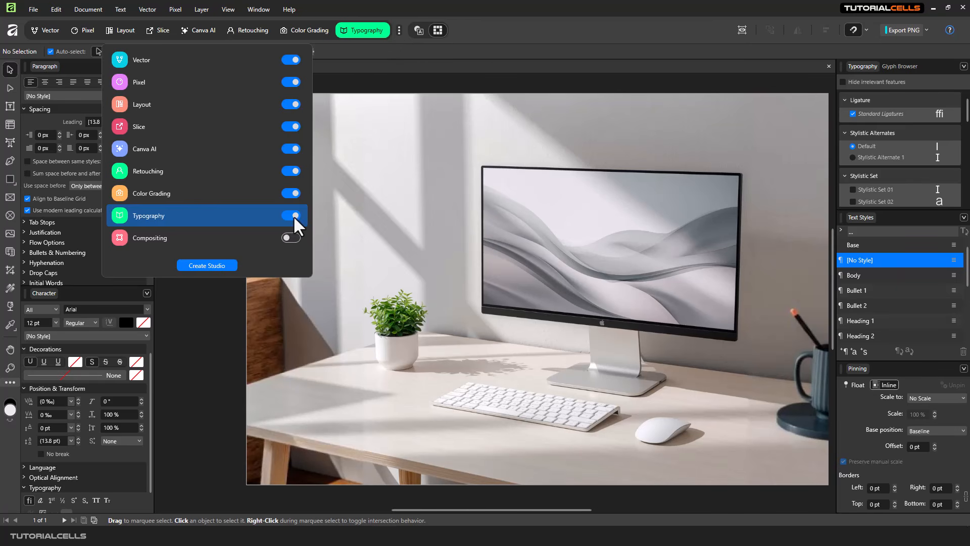
pyautogui.click(292, 215)
pyautogui.click(291, 193)
pyautogui.click(292, 171)
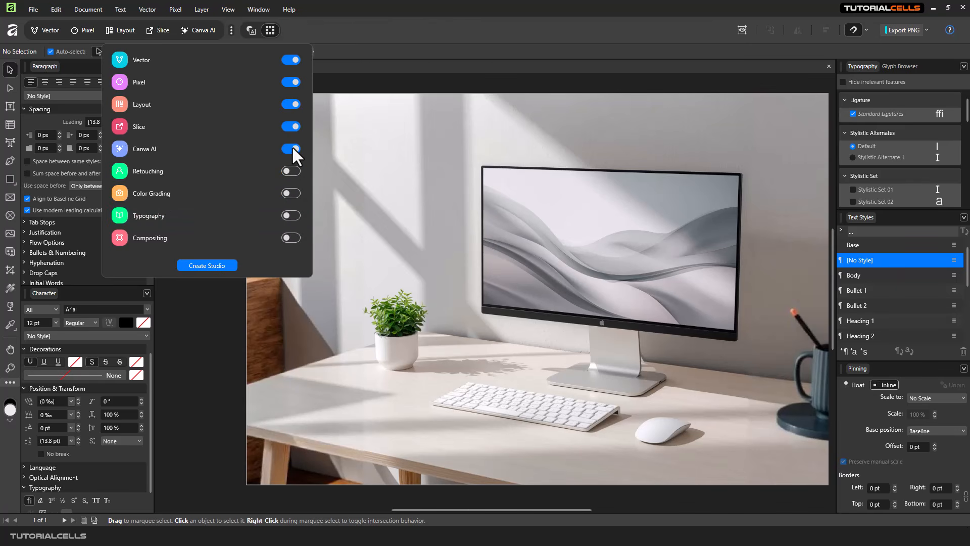
pyautogui.click(292, 149)
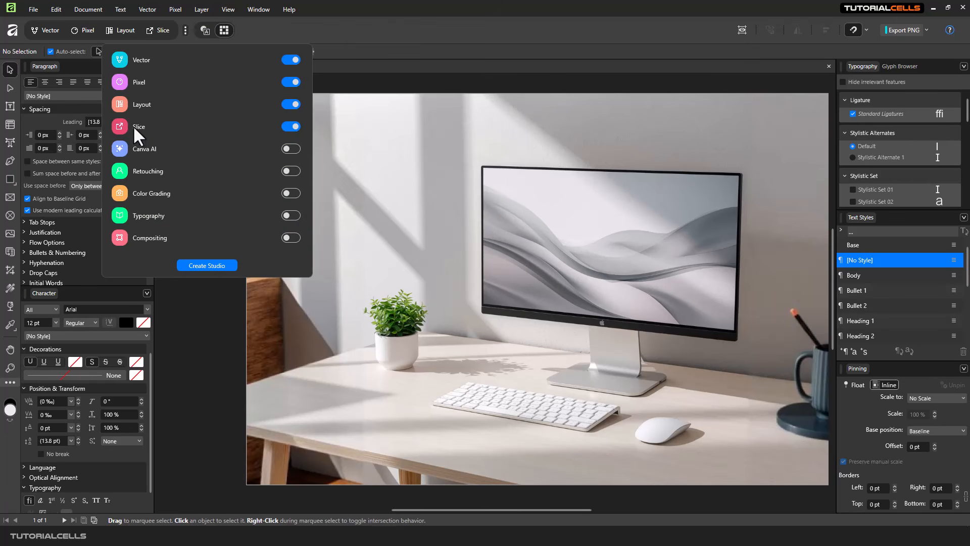
pyautogui.click(289, 128)
pyautogui.click(288, 128)
pyautogui.click(318, 28)
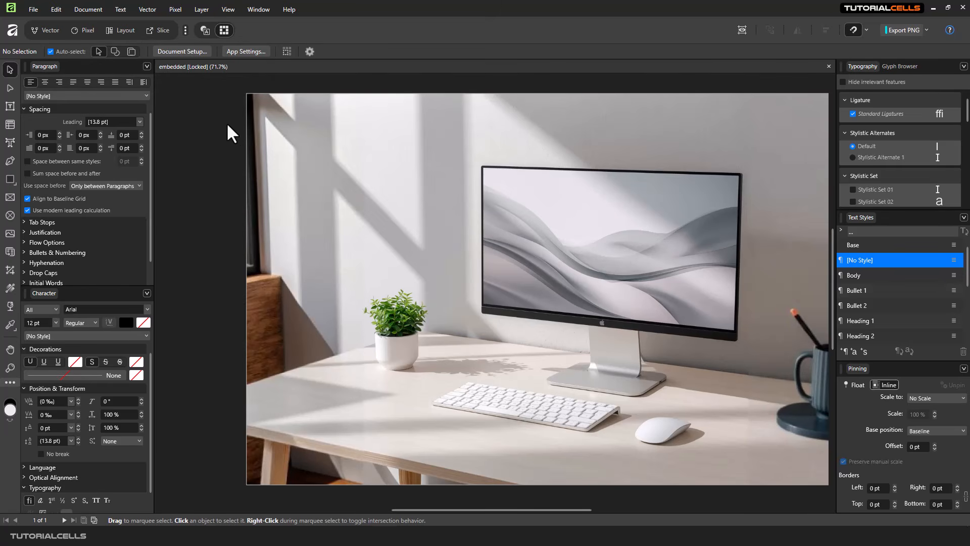
# - Return the desk mockup to the Vector studio
pyautogui.click(48, 28)
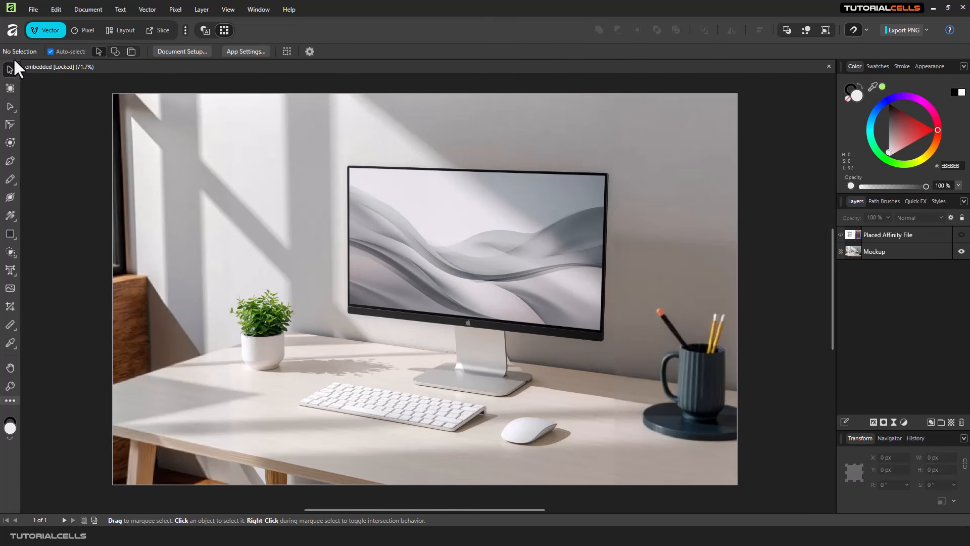
# - Try the Artboard, Node, Corner, Pencil and Rectangle tools, back to Move, then show the Home panel
pyautogui.click(10, 88)
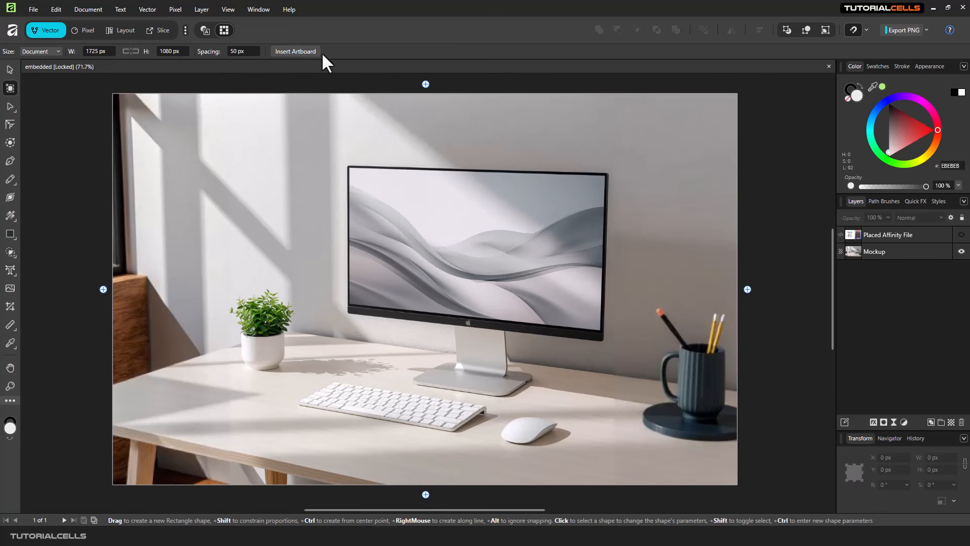
pyautogui.click(6, 106)
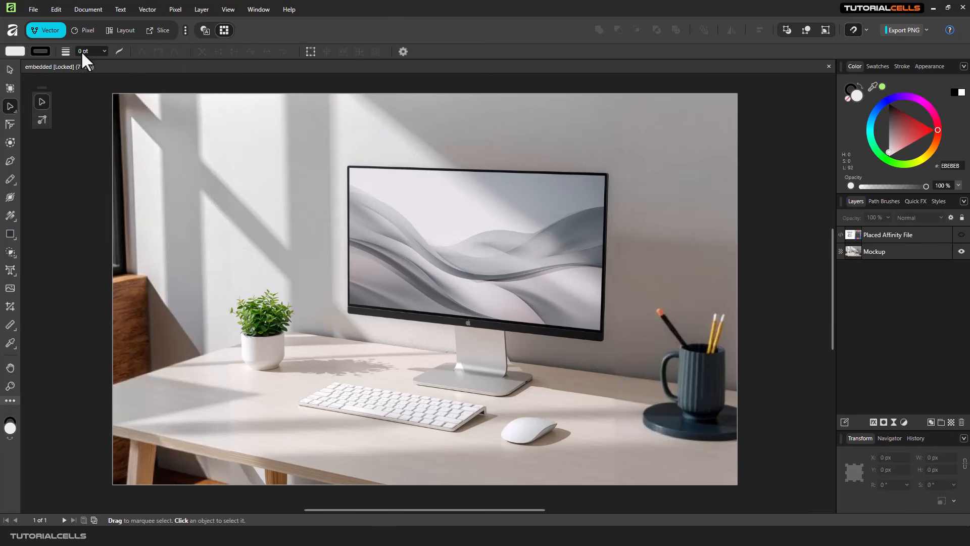
pyautogui.click(11, 123)
pyautogui.click(10, 106)
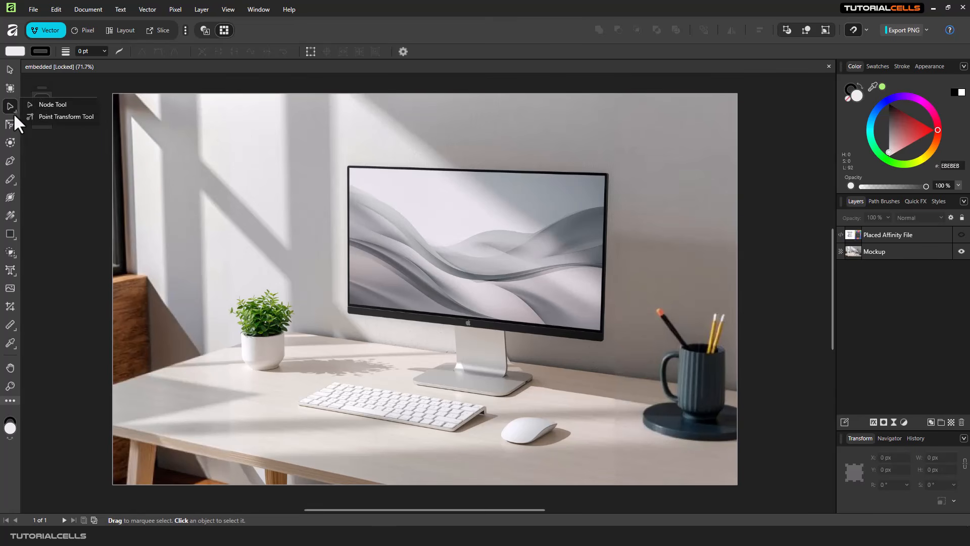
pyautogui.click(10, 179)
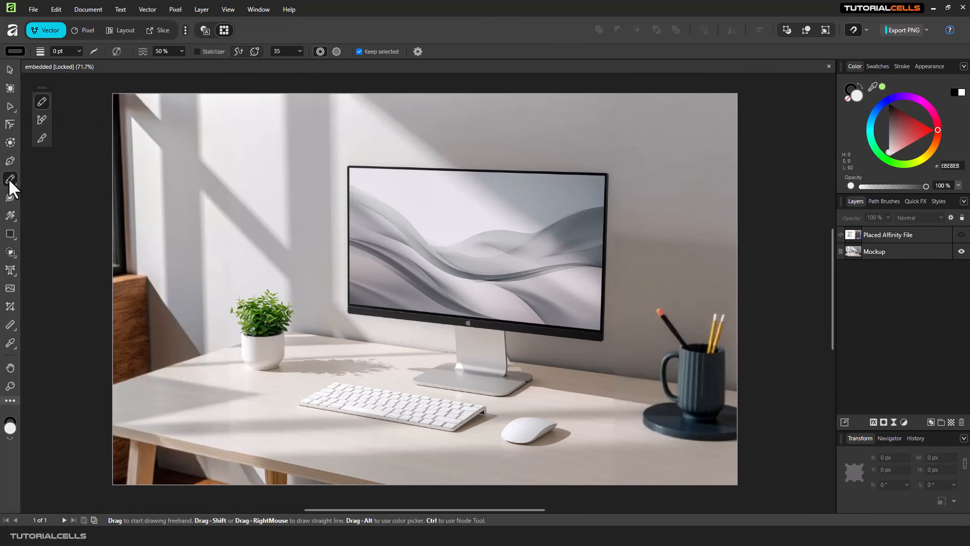
pyautogui.click(13, 236)
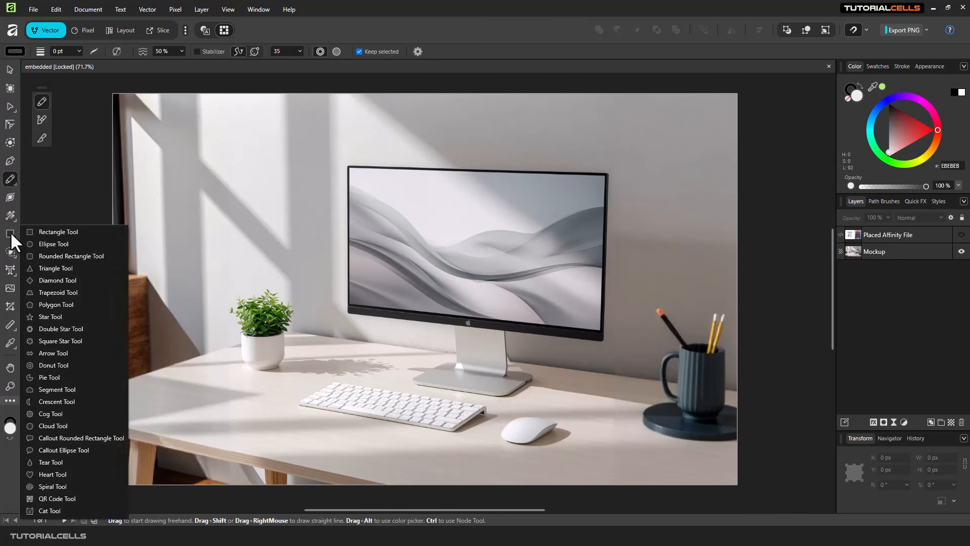
pyautogui.click(10, 231)
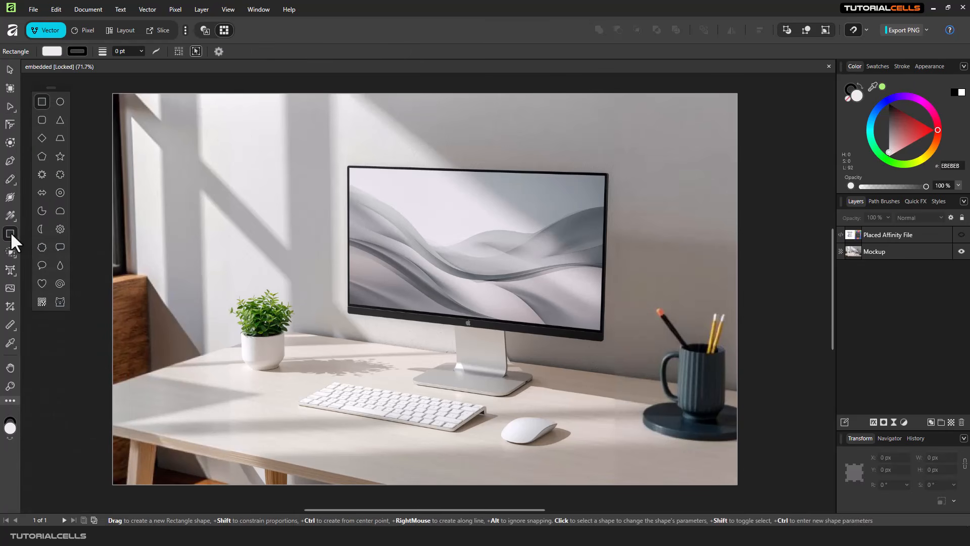
pyautogui.click(10, 68)
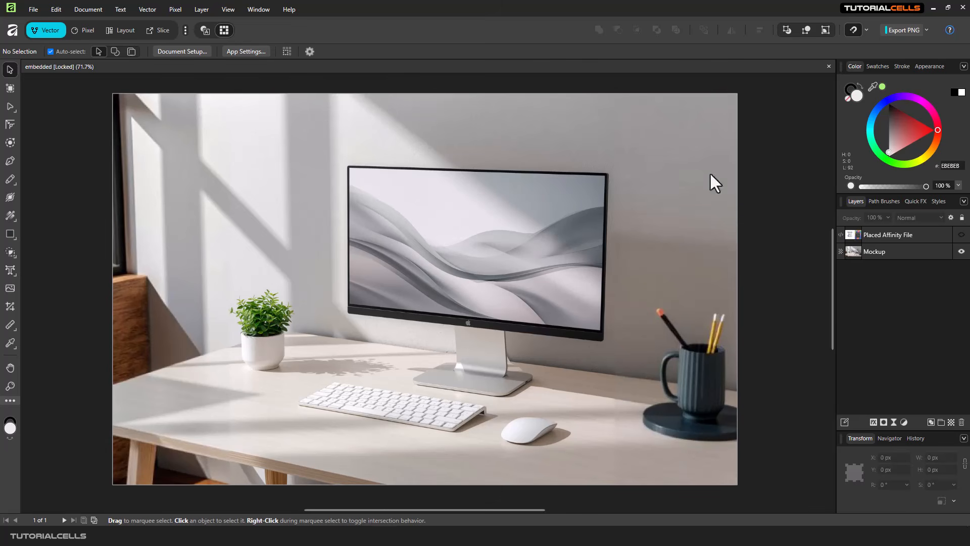
pyautogui.click(12, 31)
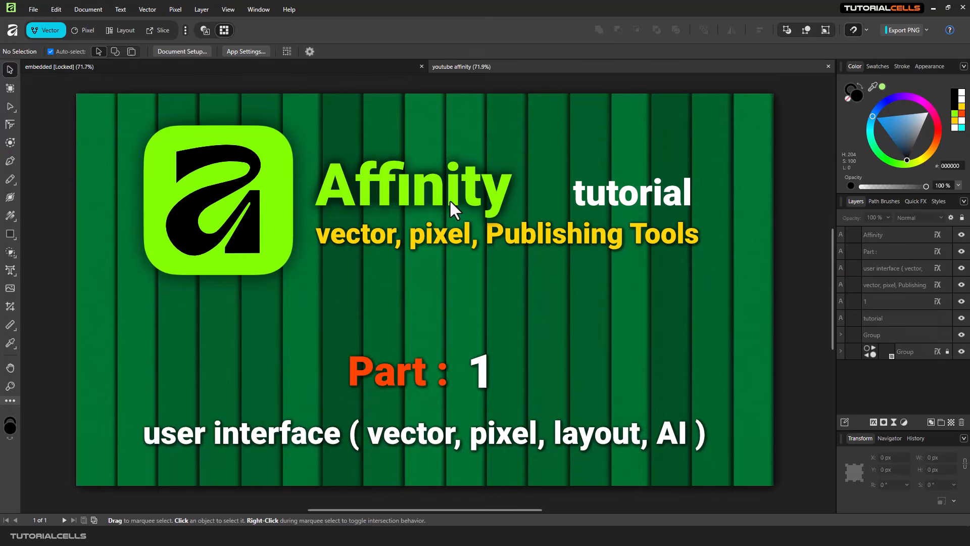
# - Zoom out and switch between the youtube affinity.af and desk mockup tabs, ending on the mockup
pyautogui.scroll(-4, 525, 259)
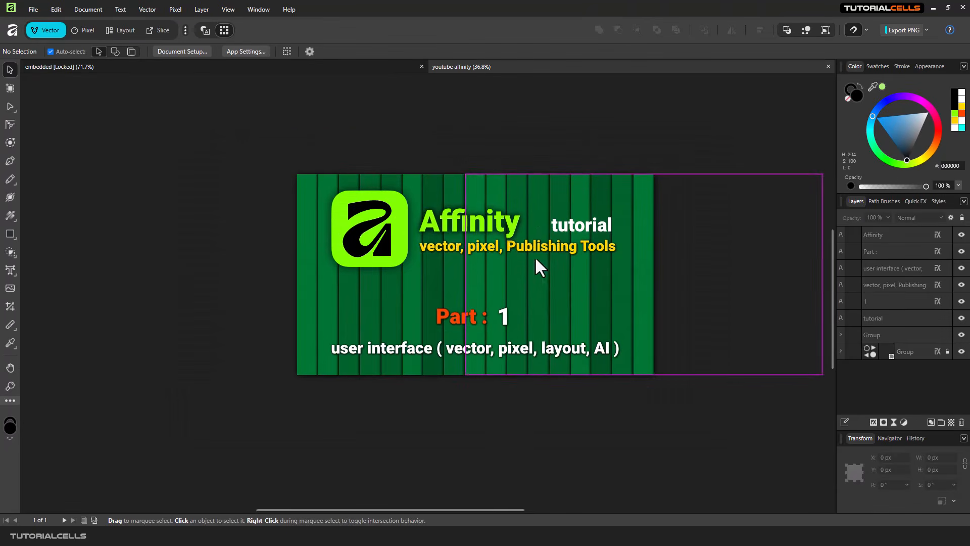
pyautogui.click(399, 65)
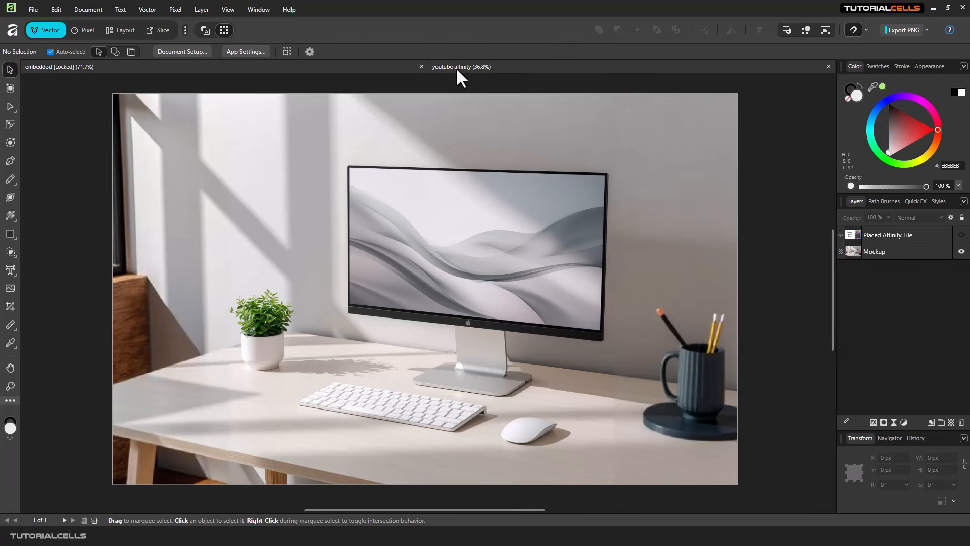
pyautogui.click(466, 66)
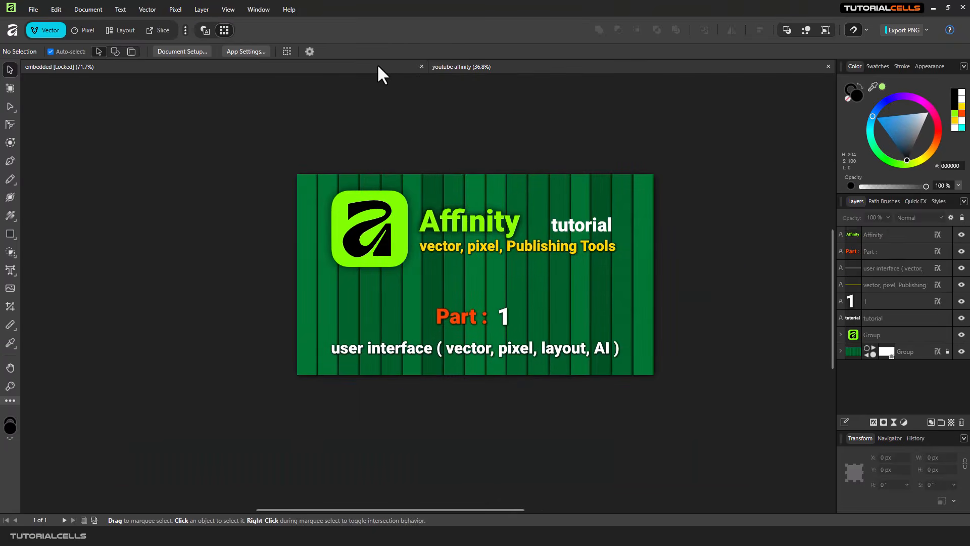
pyautogui.click(377, 64)
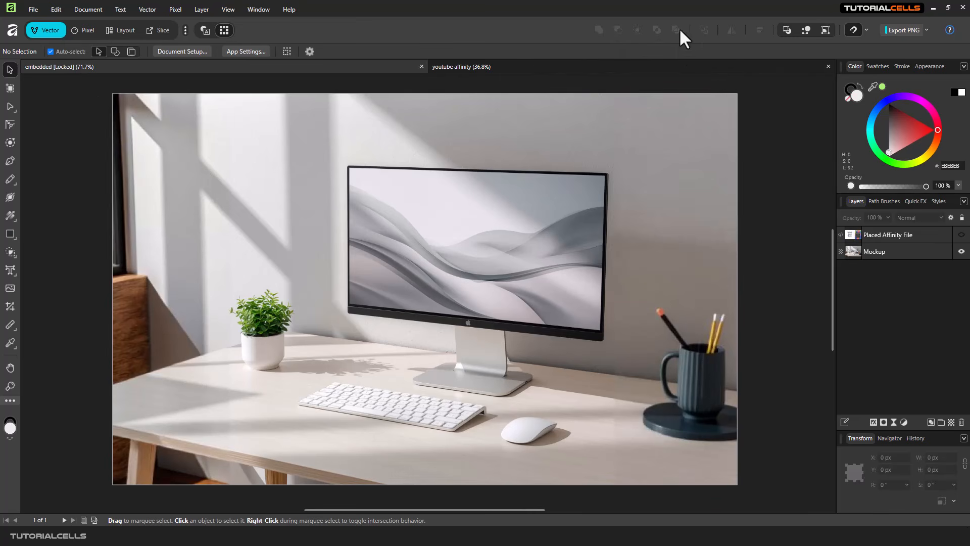
# - Draw a 219 × 165 px rectangle left of the monitor, then browse the Edit, Layer and File menus
pyautogui.click(10, 234)
pyautogui.moveTo(261, 162); pyautogui.dragTo(340, 222)
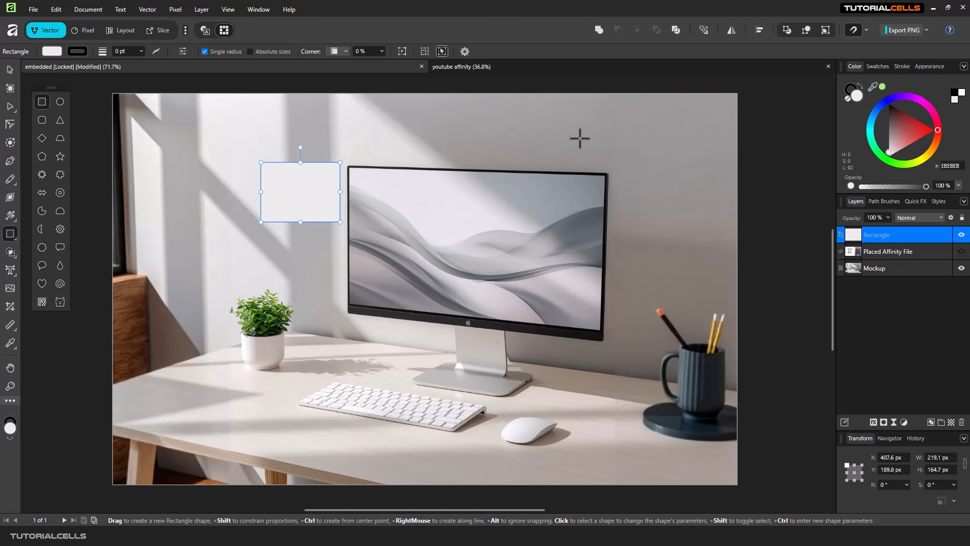
pyautogui.click(32, 9)
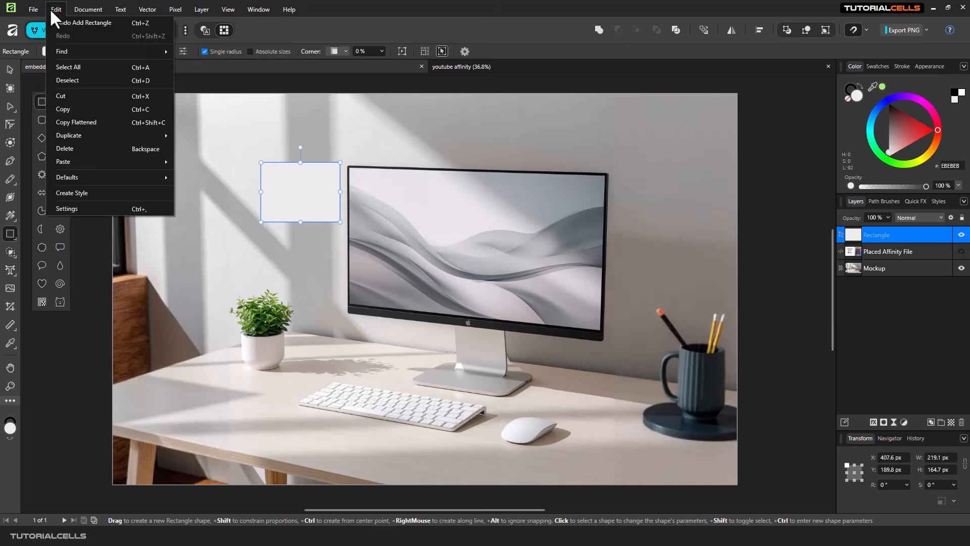
pyautogui.moveTo(214, 7)
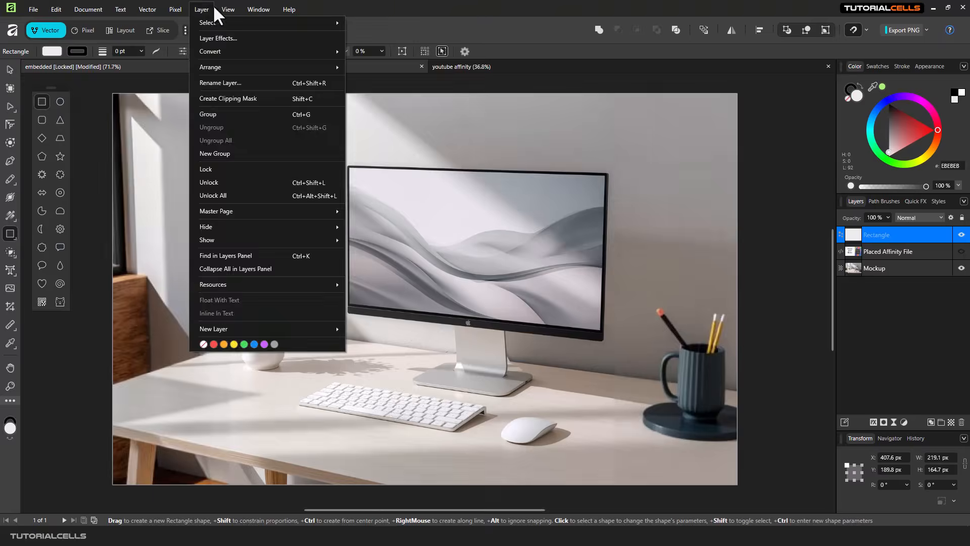
pyautogui.moveTo(34, 9)
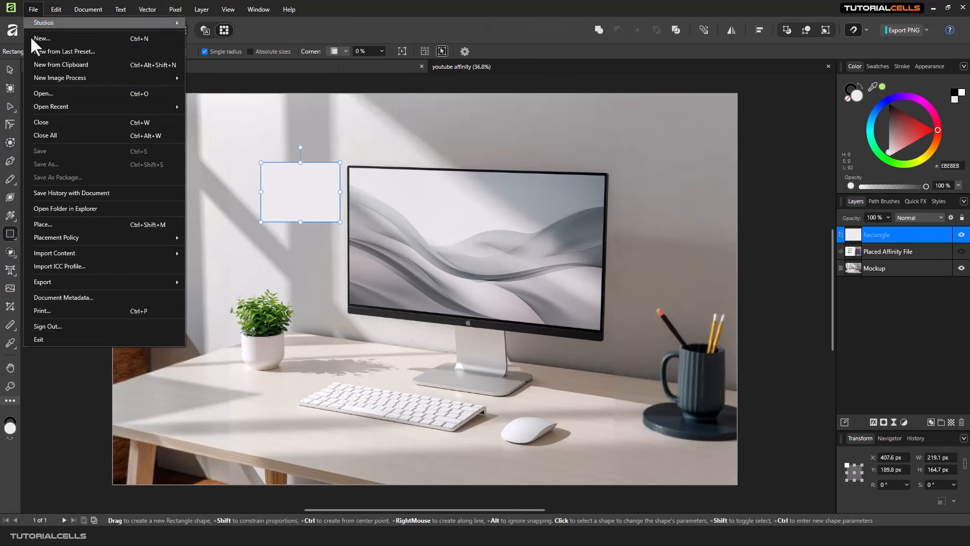
pyautogui.click(533, 23)
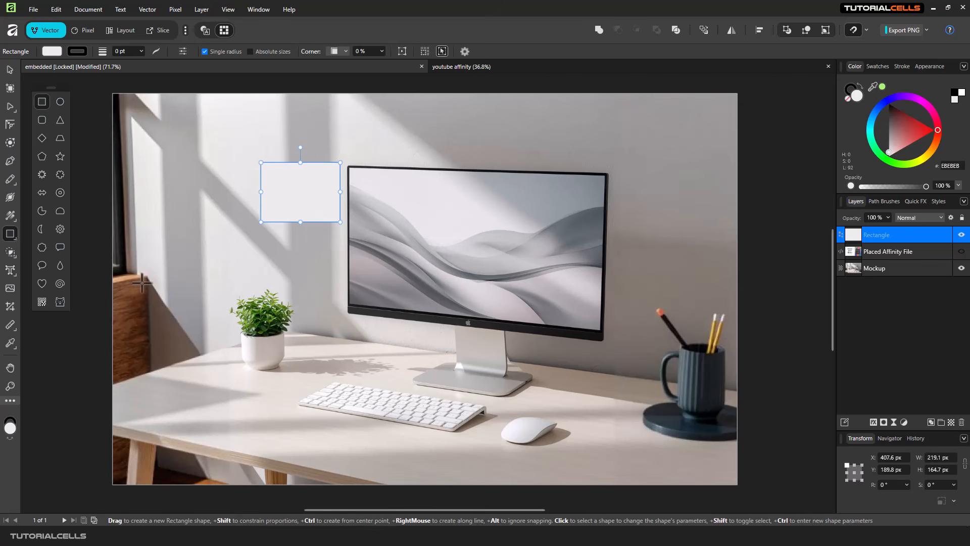
# - With the rectangle selected, view the Swatches, Stroke, Appearance and Colour panels and the colour panel menu
pyautogui.click(9, 69)
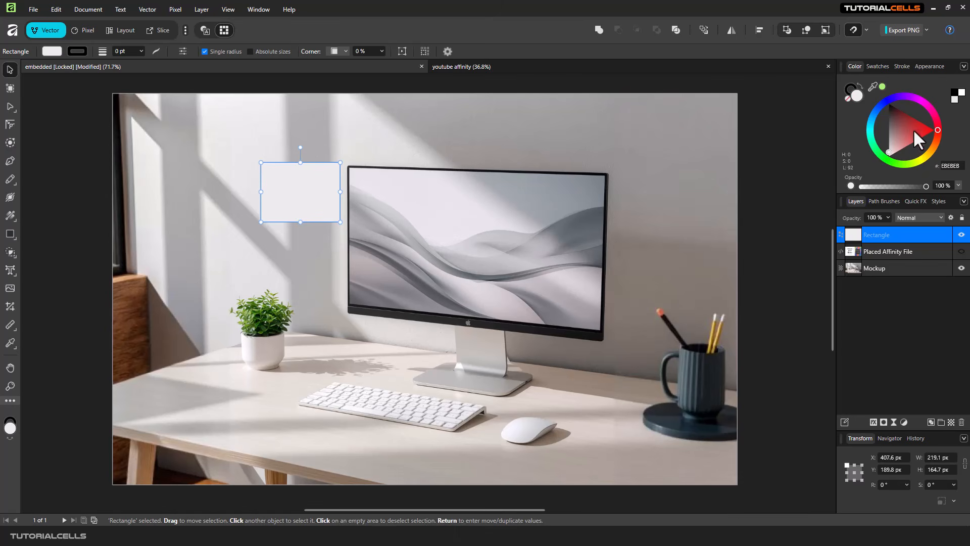
pyautogui.click(878, 68)
pyautogui.click(900, 67)
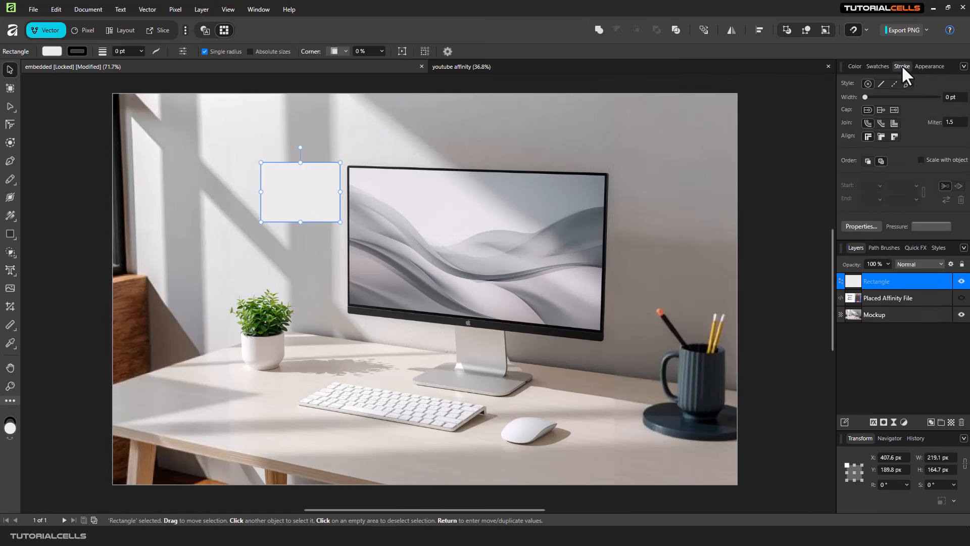
pyautogui.click(925, 67)
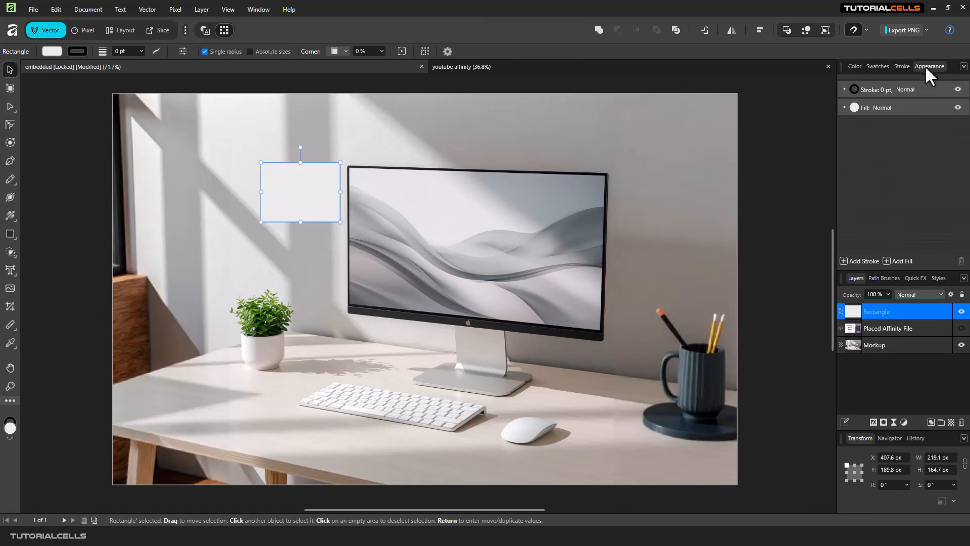
pyautogui.click(856, 67)
pyautogui.click(964, 67)
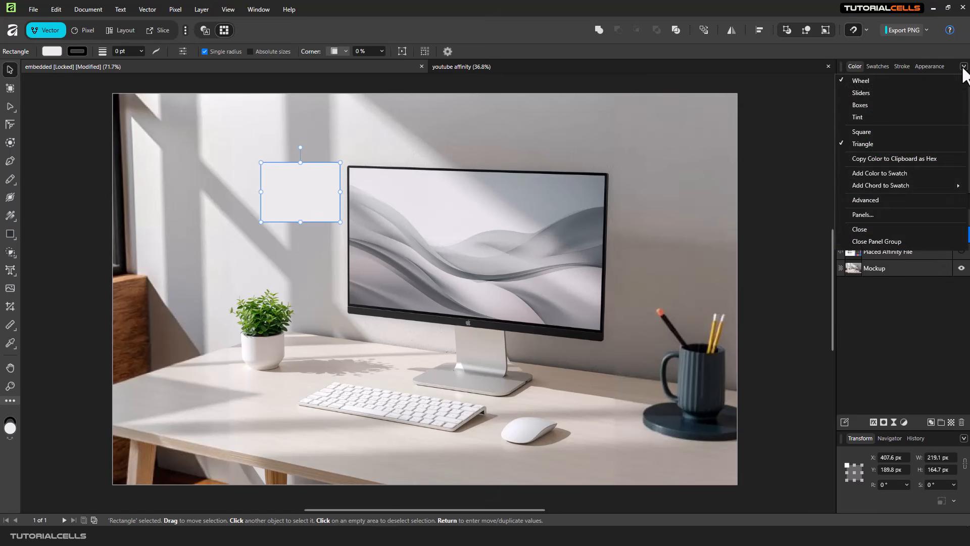
pyautogui.click(793, 165)
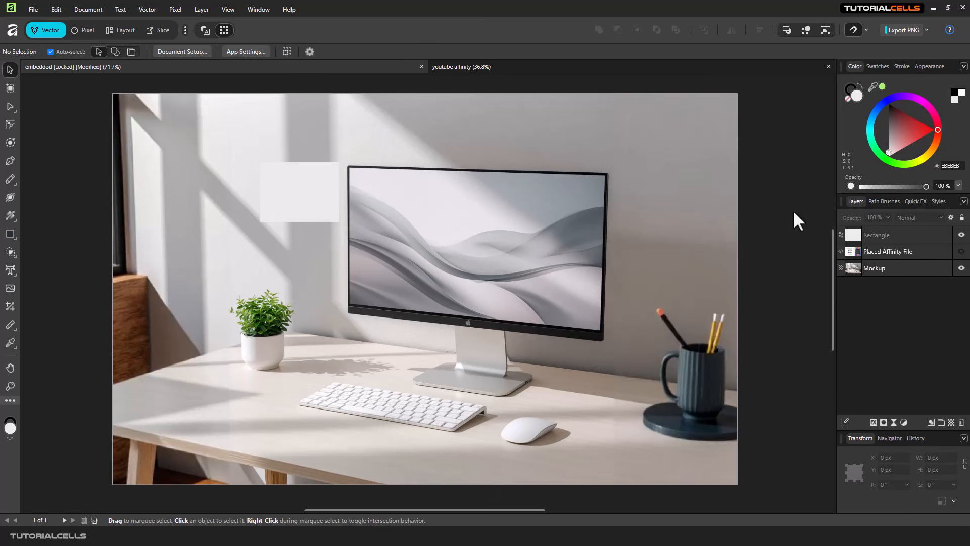
# - Browse the Path Brushes, Quick FX and Styles panels, ending on the Layers list
pyautogui.click(881, 202)
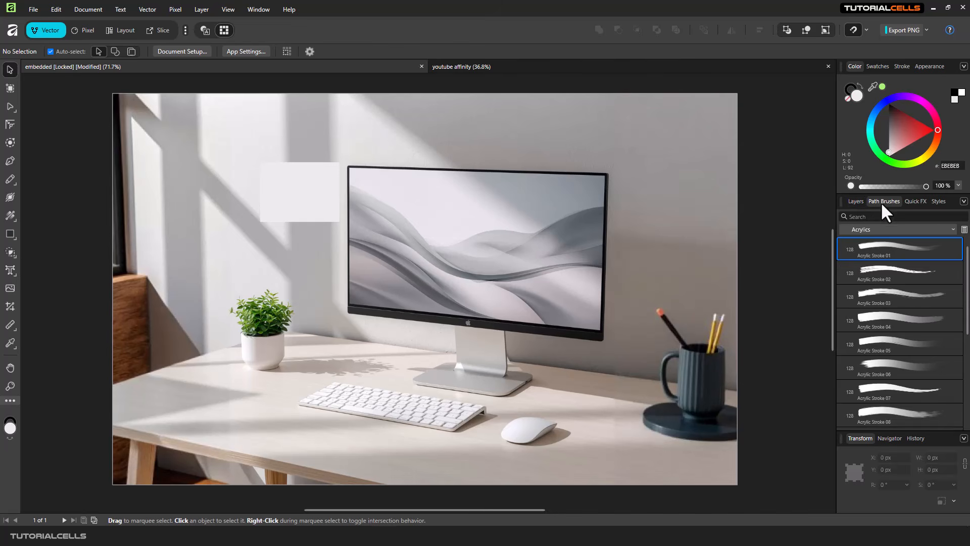
pyautogui.click(912, 201)
pyautogui.click(938, 202)
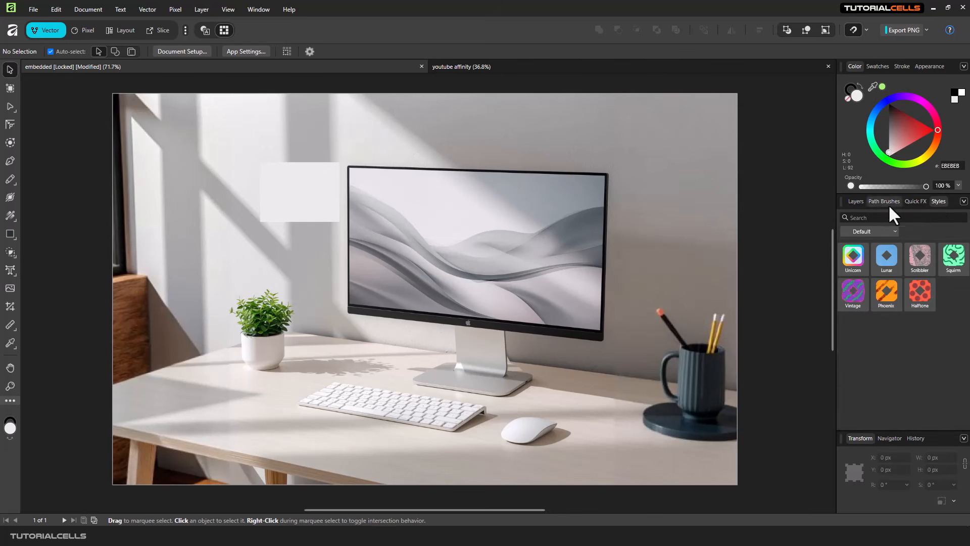
pyautogui.click(856, 202)
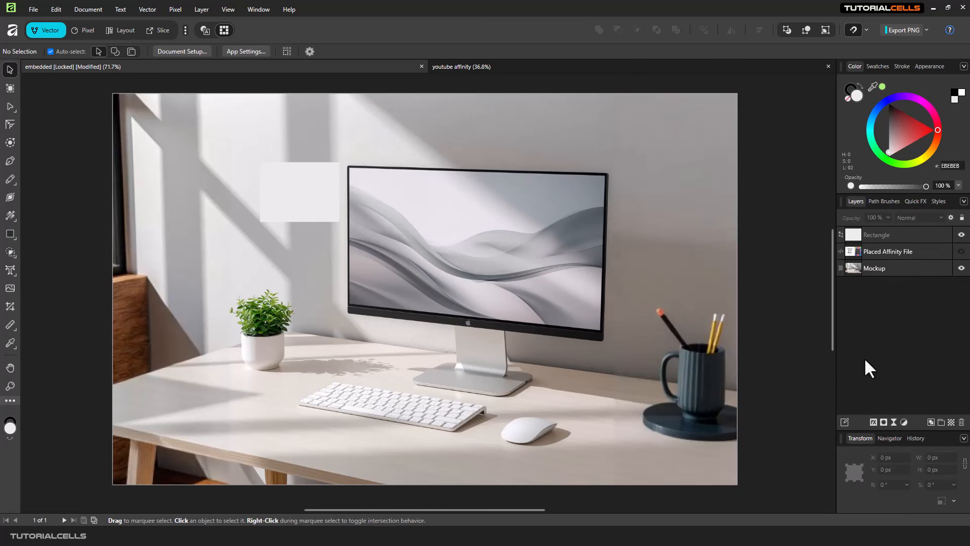
# - Open the Layer Effects window, move it up and left, then close it
pyautogui.click(873, 422)
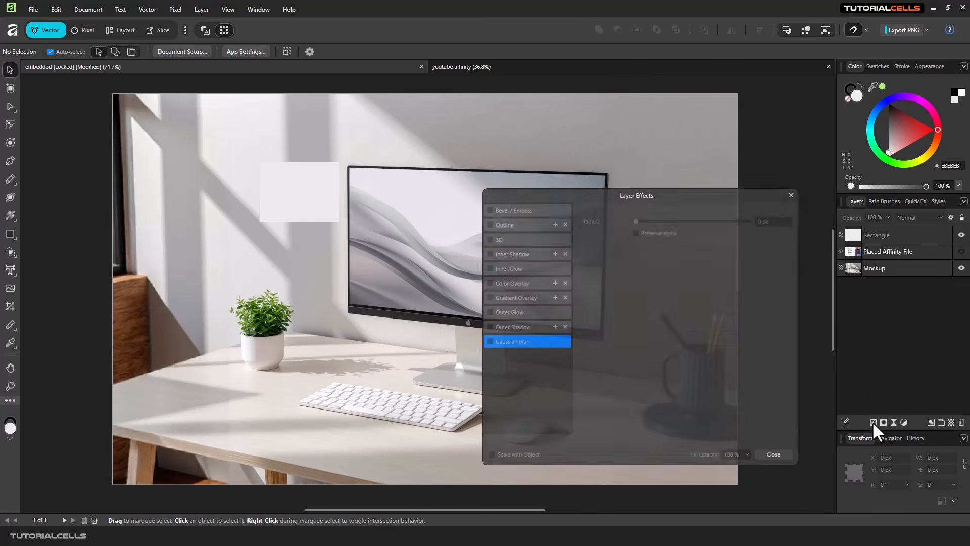
pyautogui.moveTo(696, 196); pyautogui.dragTo(672, 153)
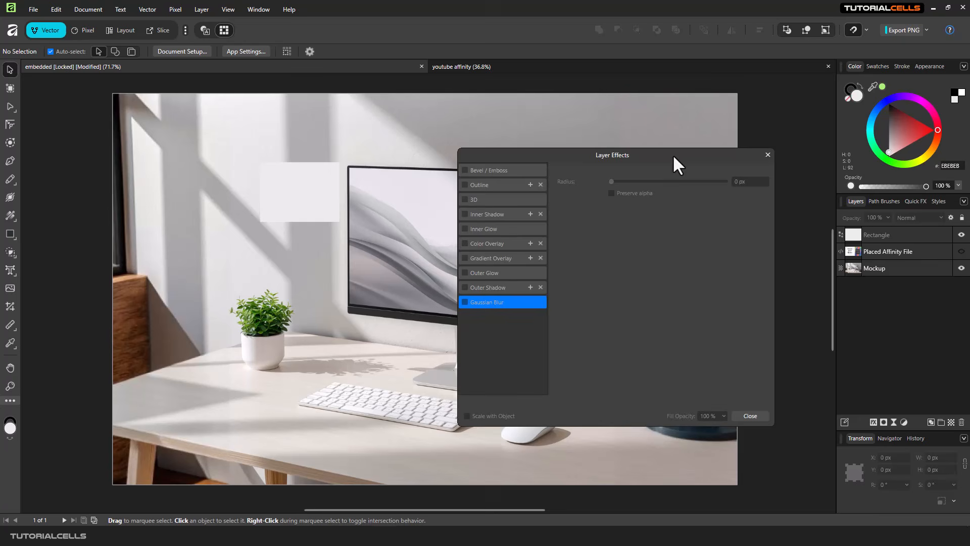
pyautogui.click(766, 147)
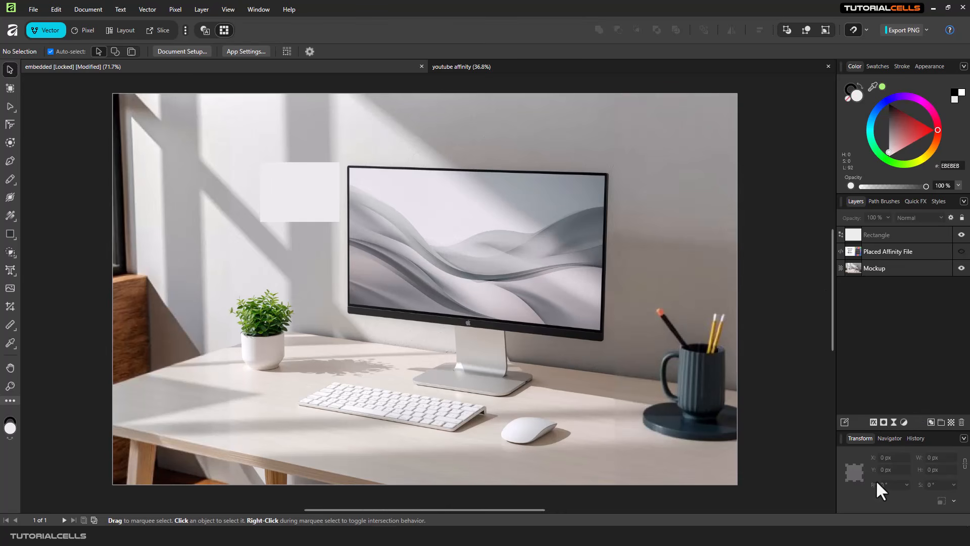
# - View the Navigator, History and Transform panels, then switch to the Pixel persona
pyautogui.click(889, 438)
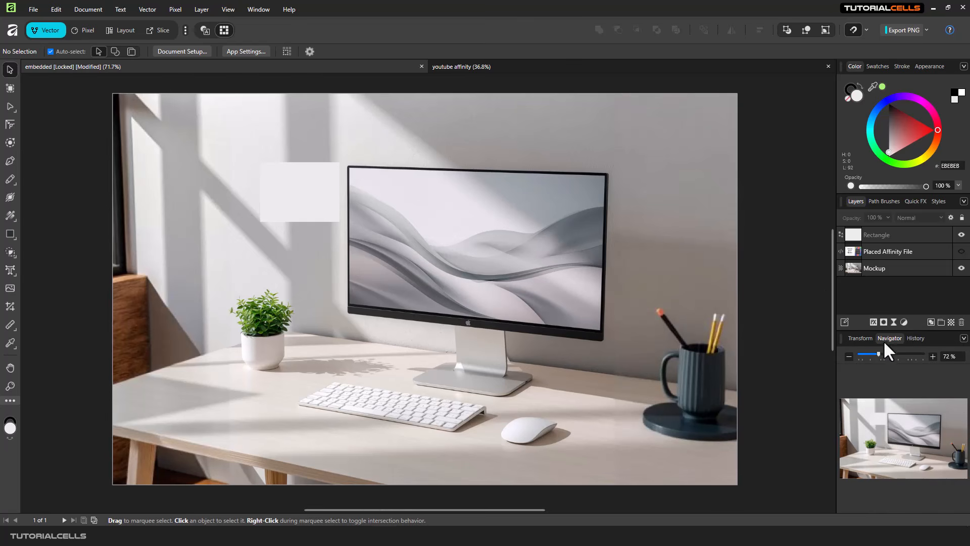
pyautogui.click(912, 338)
pyautogui.click(860, 339)
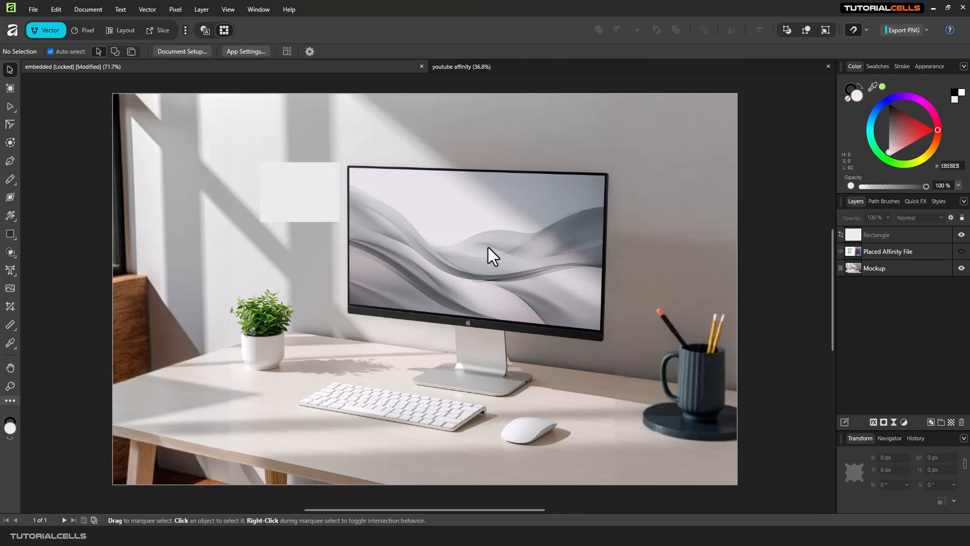
pyautogui.click(84, 29)
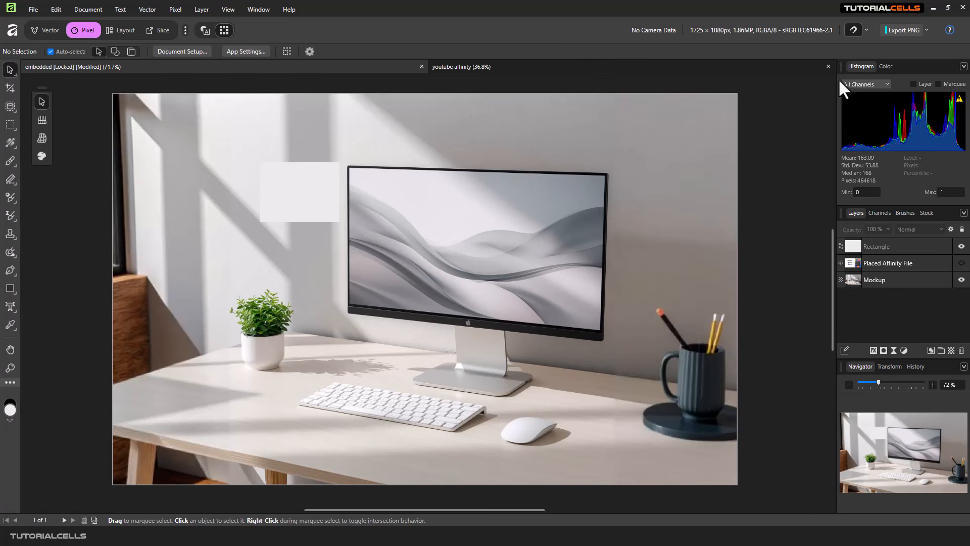
# - Toggle between the Colour wheel and Histogram panels, ending on the colour wheel
pyautogui.click(886, 68)
pyautogui.click(866, 65)
pyautogui.click(886, 66)
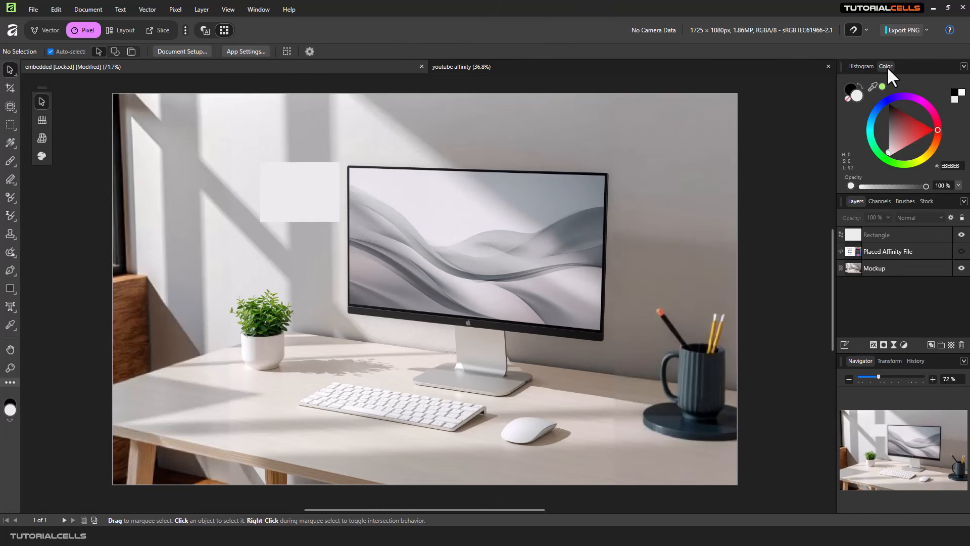
# - View the Channels and Stock panels, return to Layers, then switch to the Layout persona
pyautogui.click(881, 202)
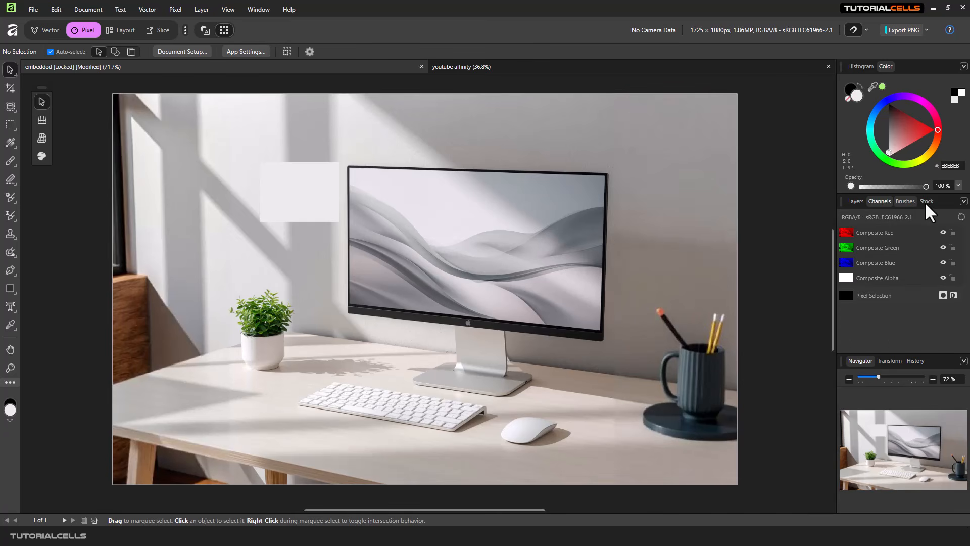
pyautogui.click(925, 202)
pyautogui.click(856, 201)
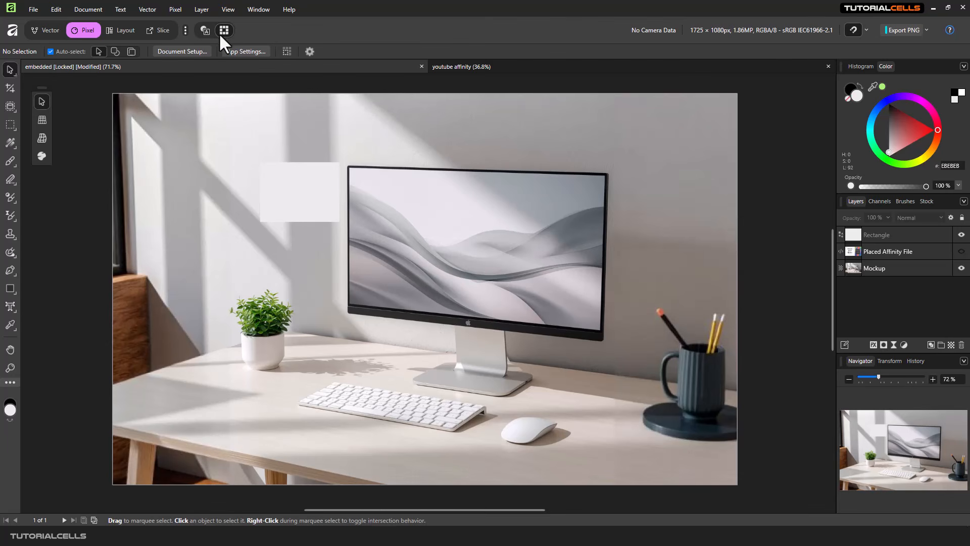
pyautogui.click(126, 34)
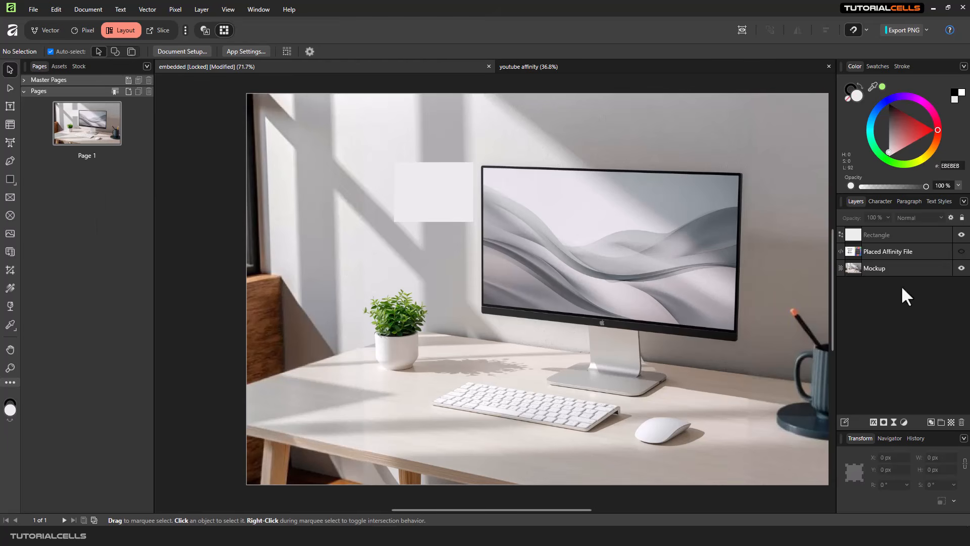
pyautogui.click(881, 202)
pyautogui.click(909, 201)
pyautogui.click(935, 201)
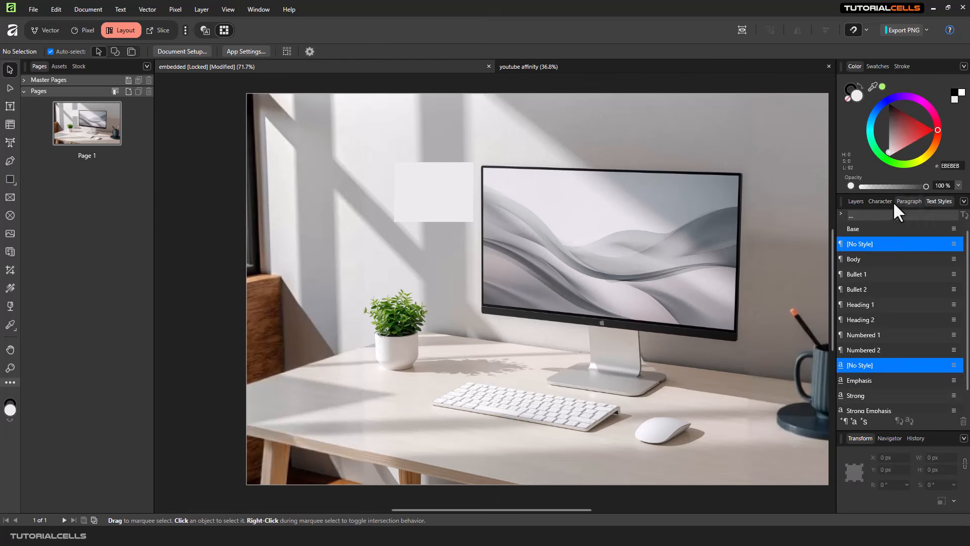
pyautogui.click(856, 202)
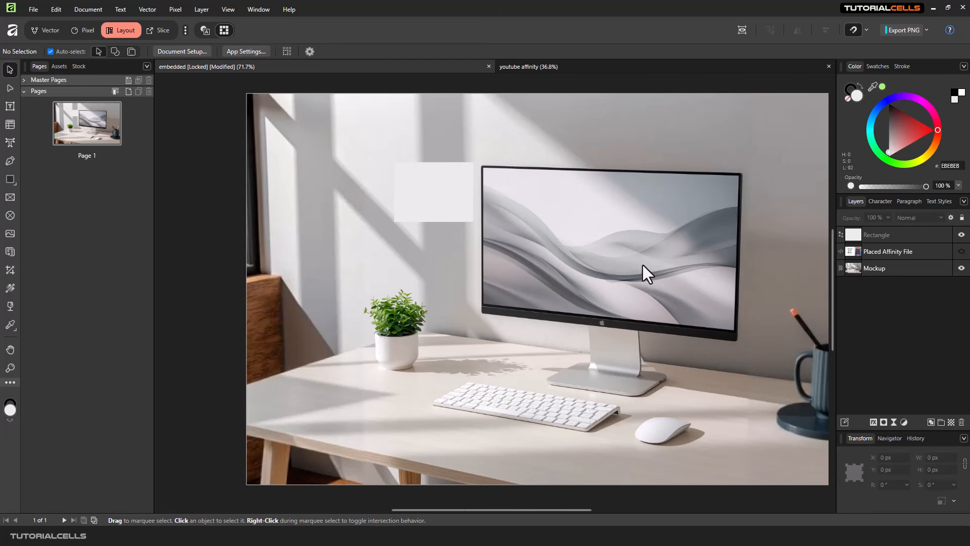
pyautogui.moveTo(603, 276); pyautogui.dragTo(538, 271)
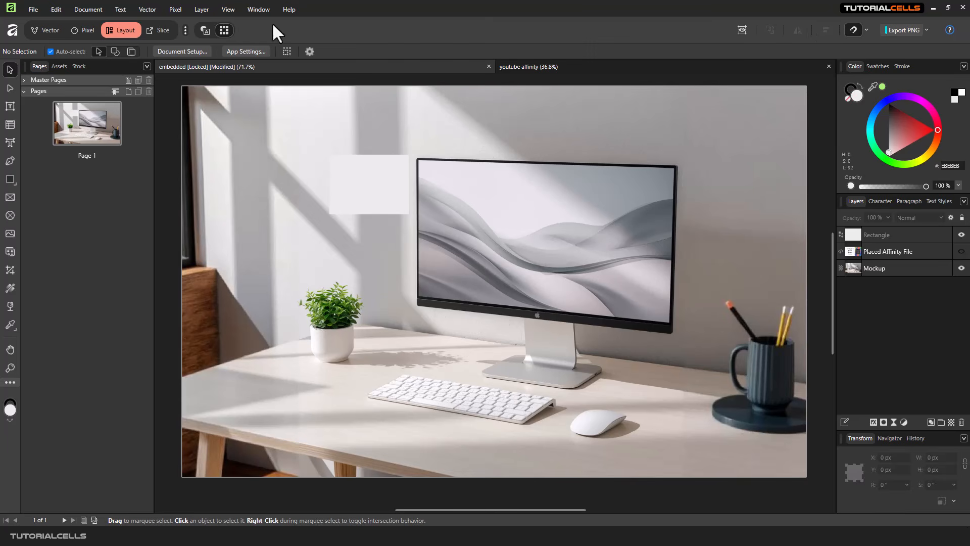
# - In the Slice persona, view the Slices and Export Layers lists, then return to Vector and pan right
pyautogui.click(152, 32)
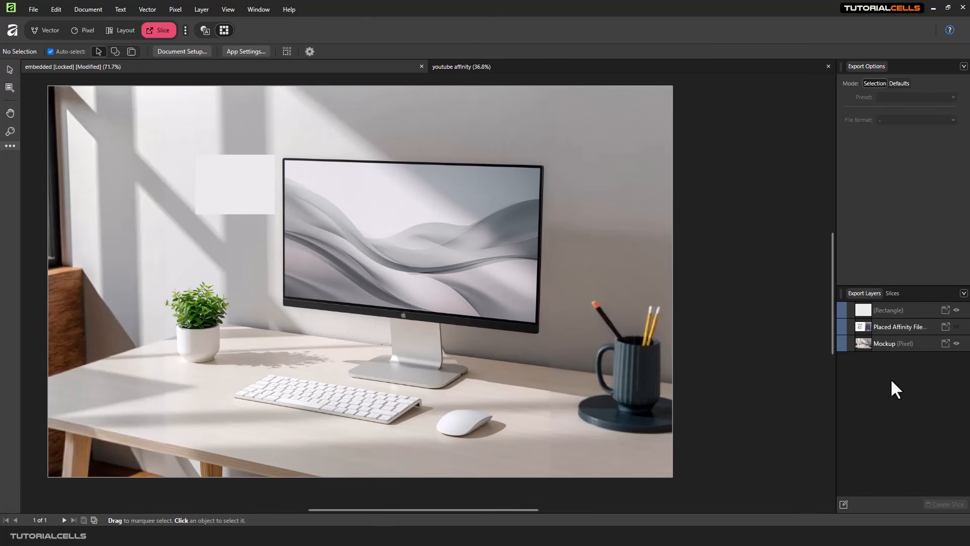
pyautogui.click(889, 293)
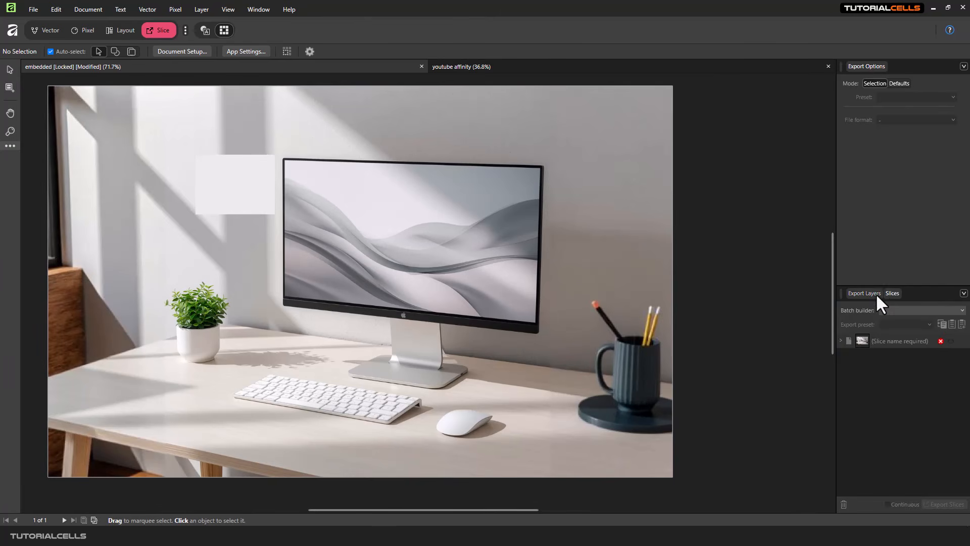
pyautogui.click(876, 293)
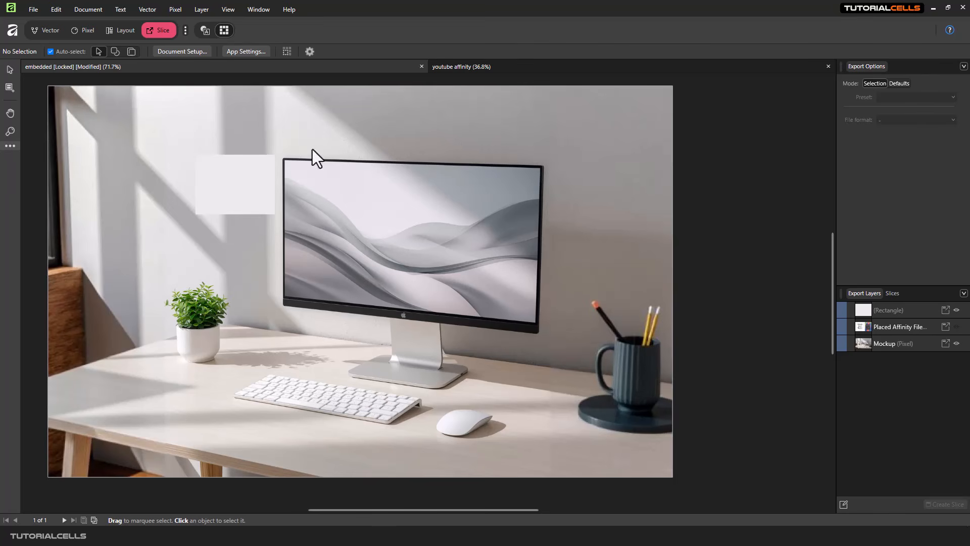
pyautogui.click(41, 33)
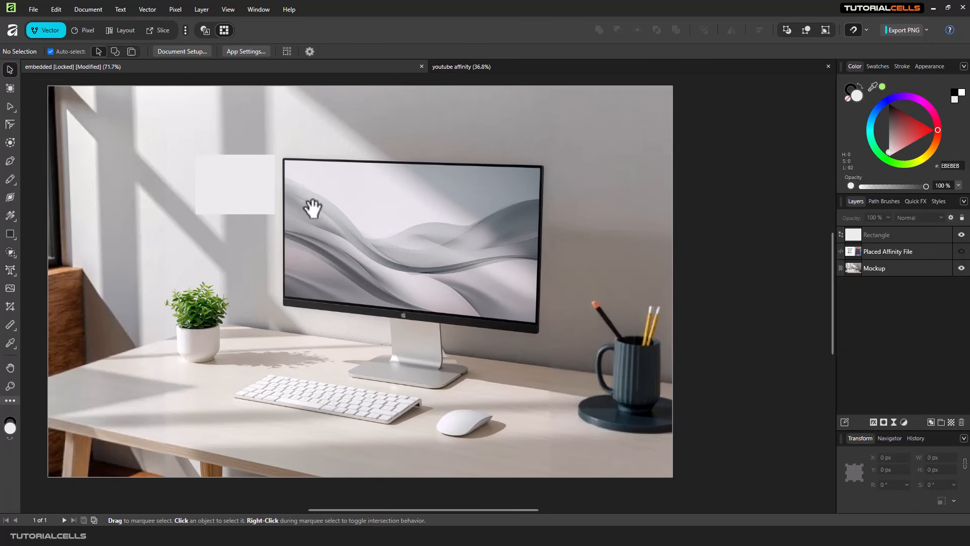
pyautogui.moveTo(312, 208); pyautogui.dragTo(384, 210)
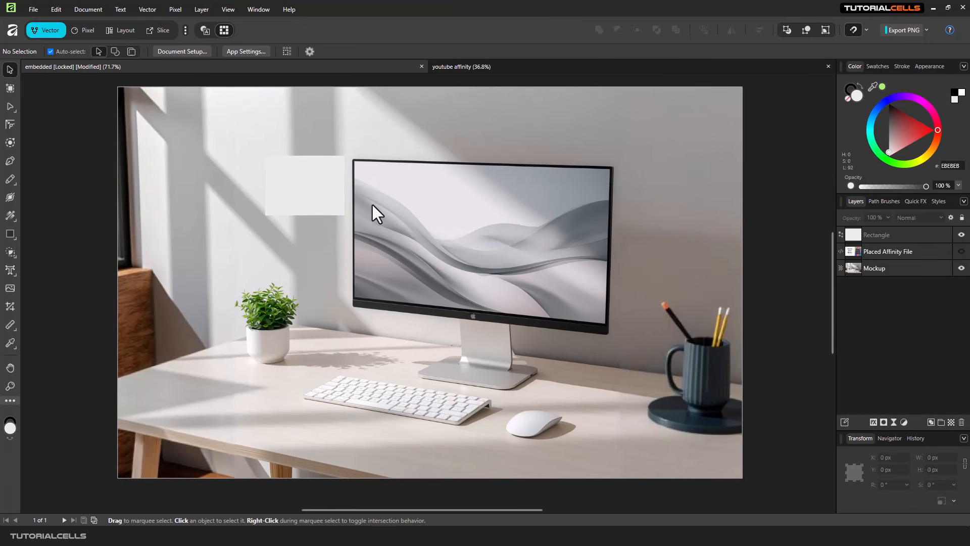